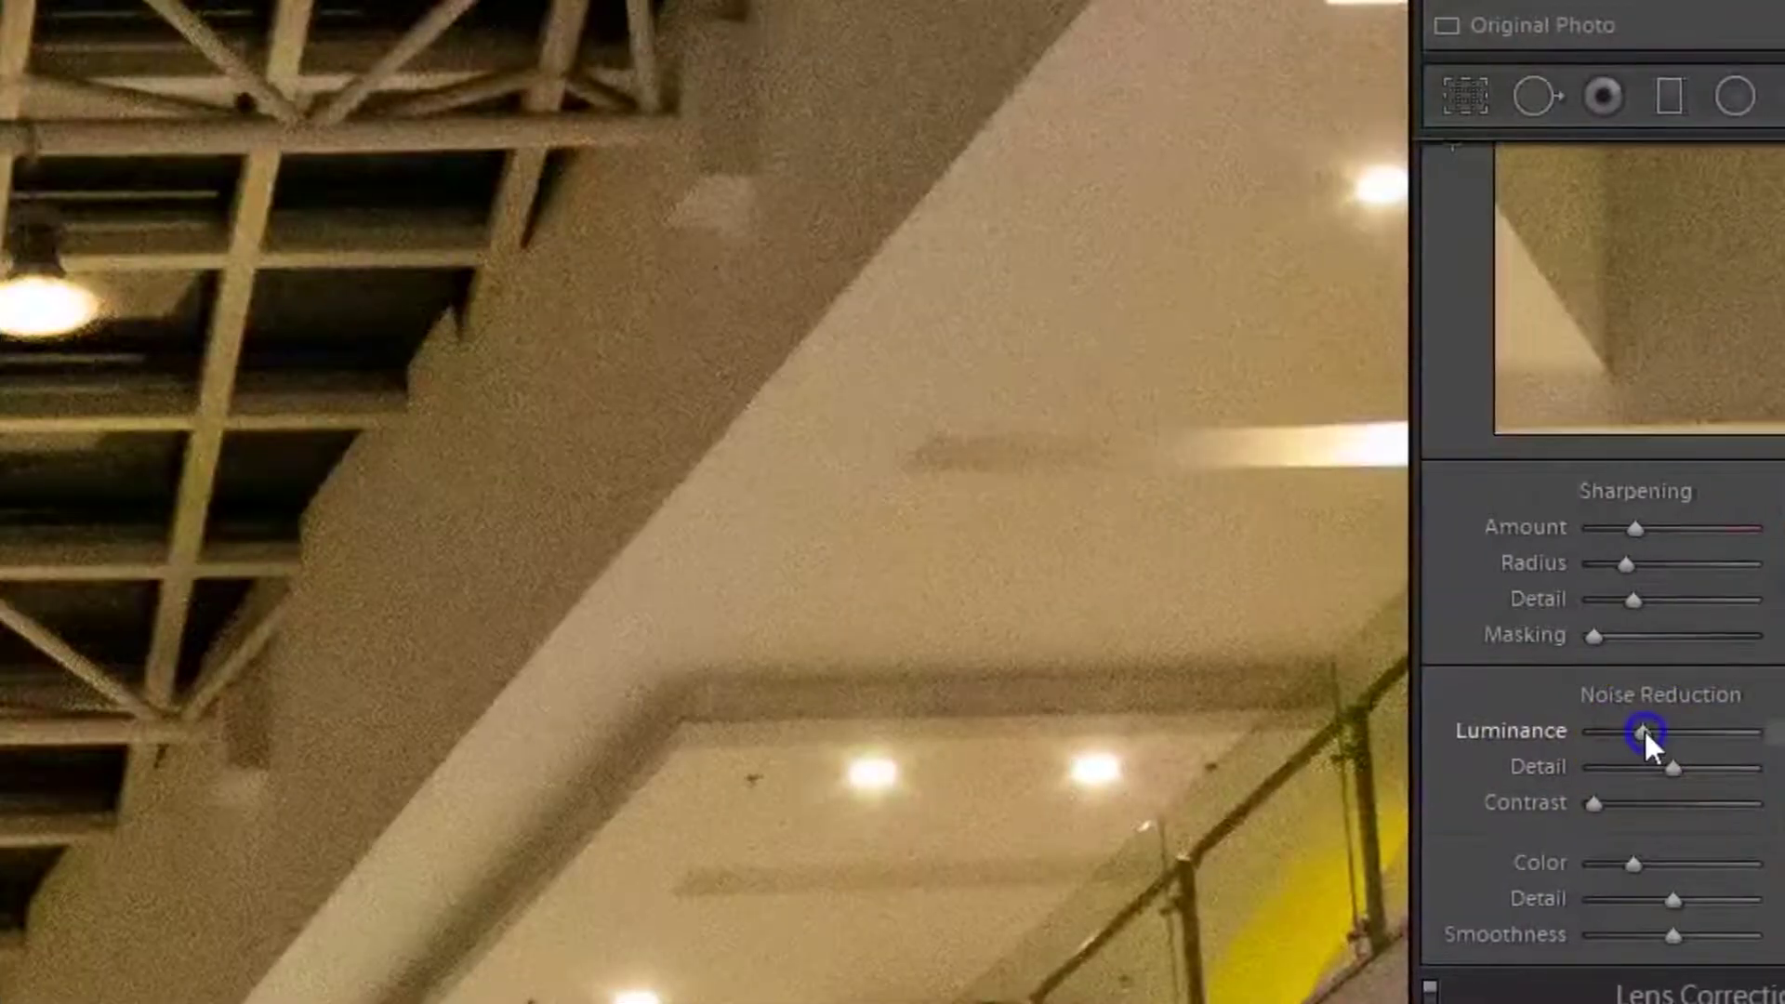
Step: Slightly raise the Contrast and Luminance noise reduction on the magnified ceiling photo
click(1662, 786)
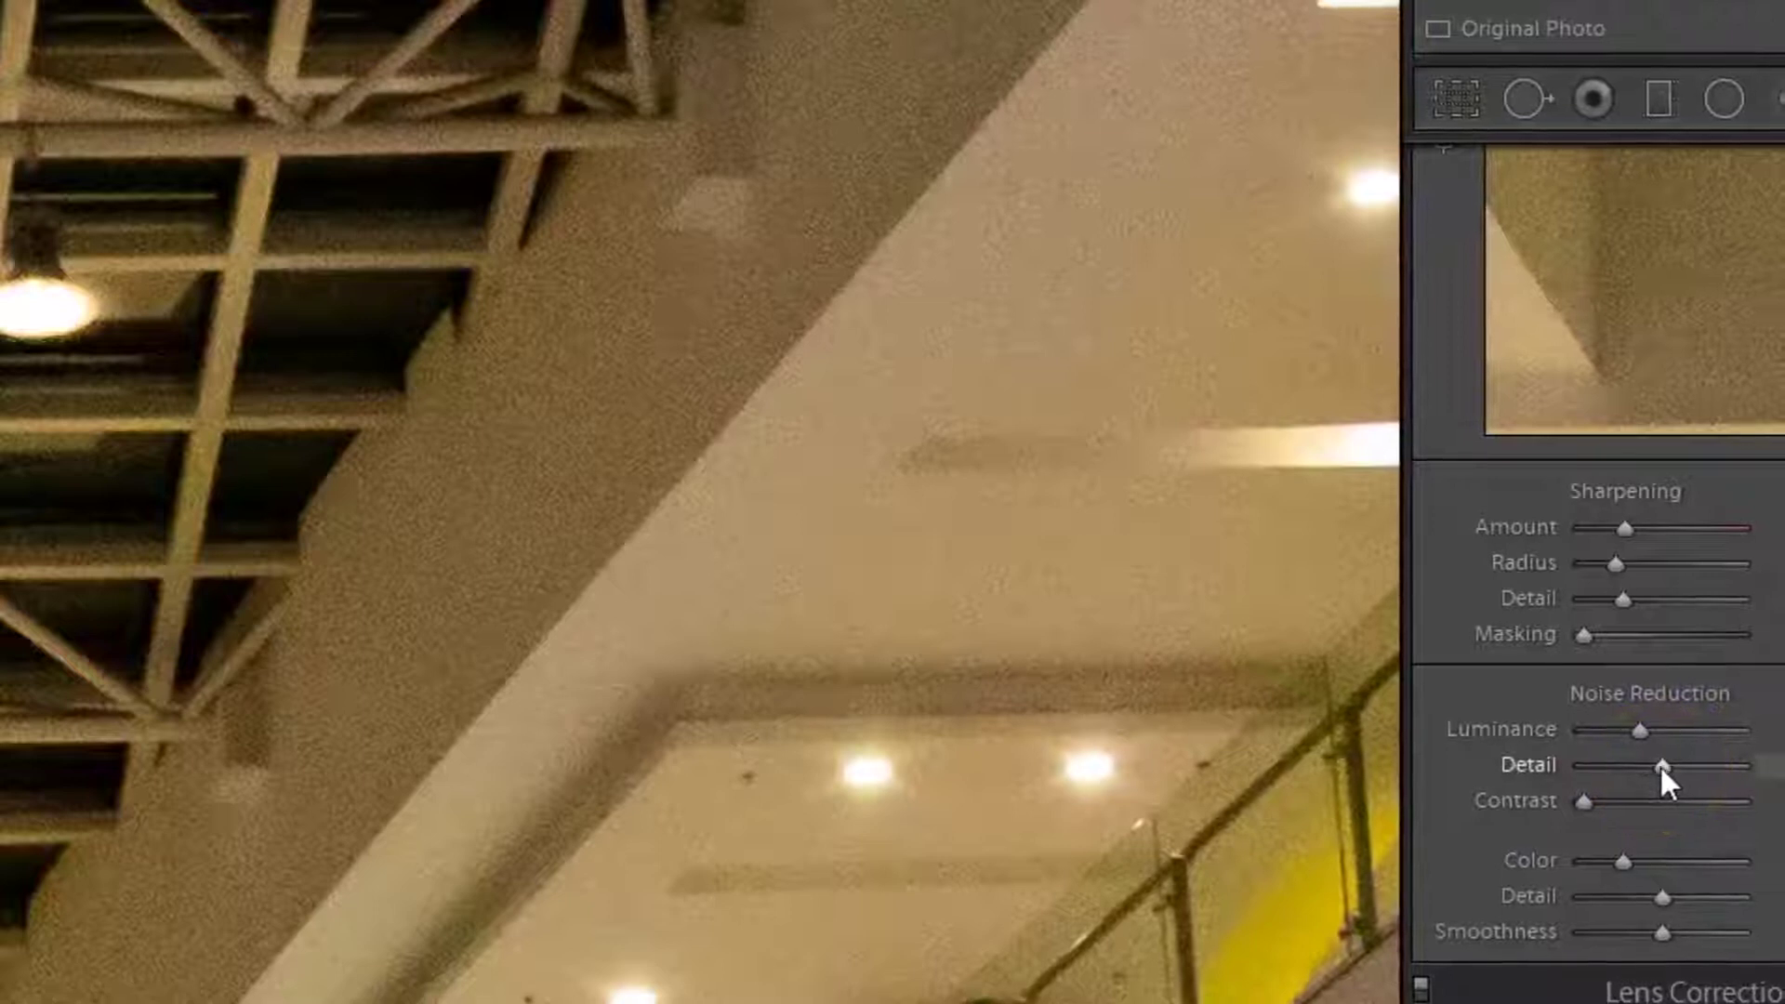
drag(1575, 802, 1589, 800)
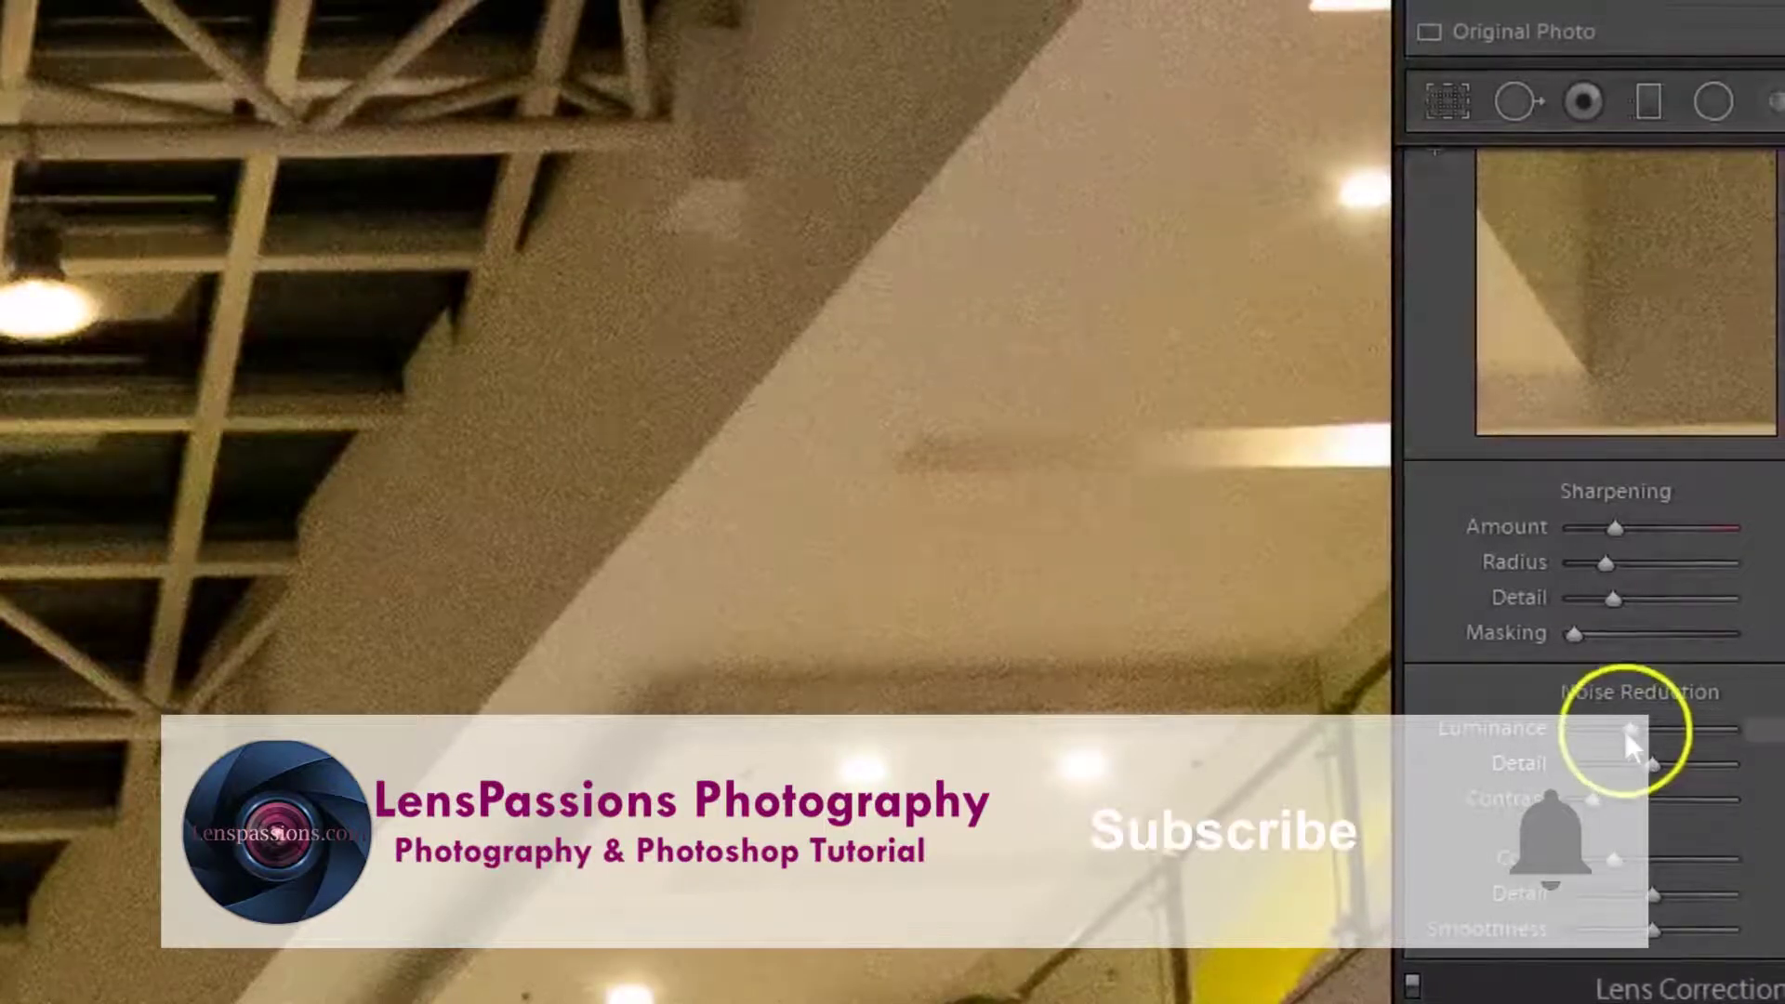
drag(1631, 731, 1639, 731)
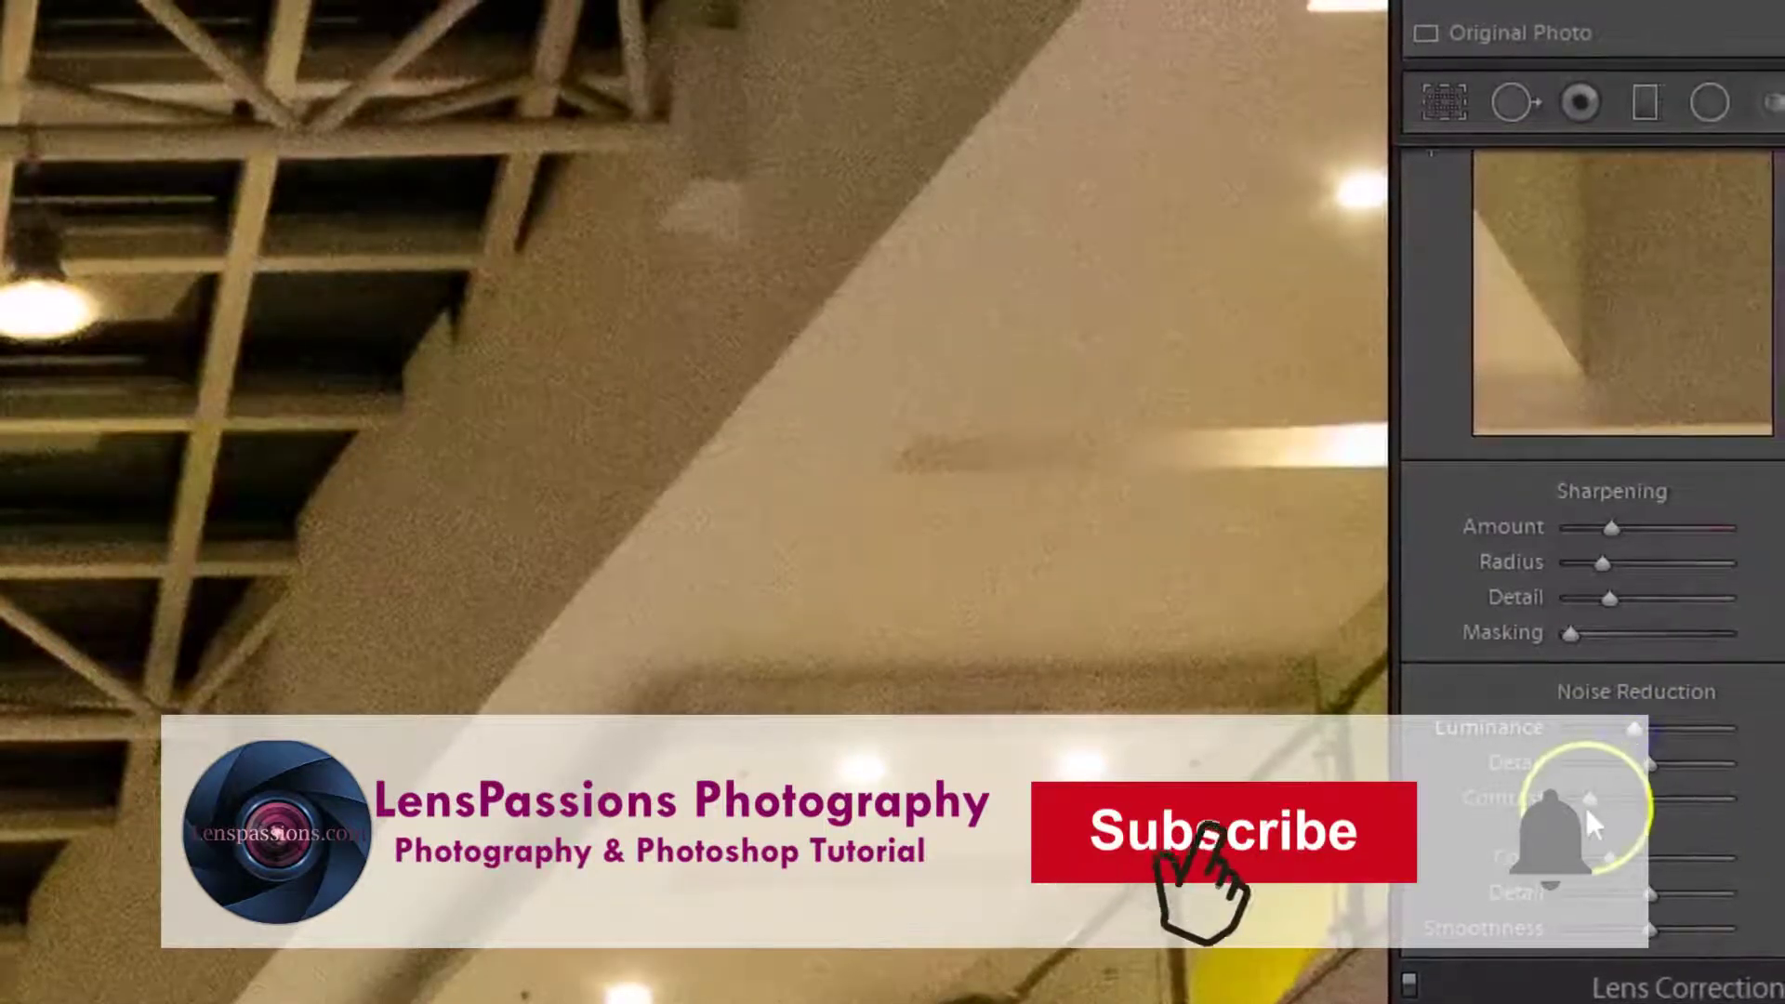
click(1648, 762)
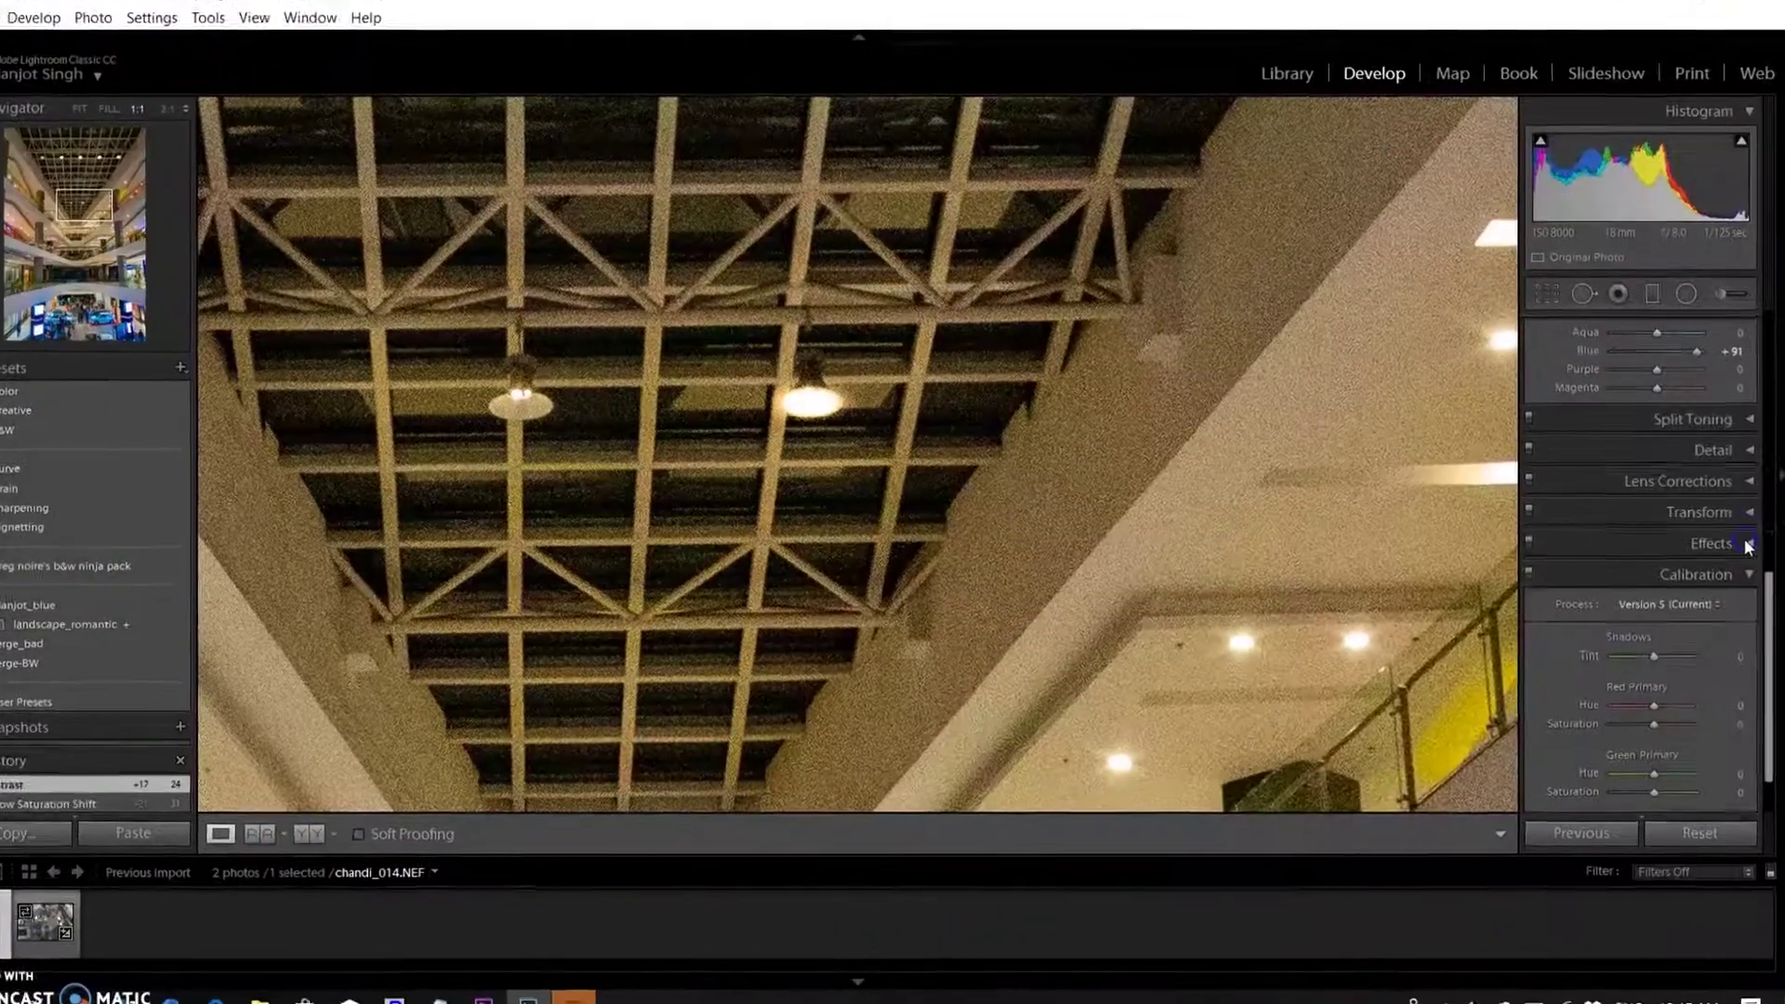
Step: Bring up the Detail settings in the Develop module with the Noise Reduction controls in view
click(1728, 422)
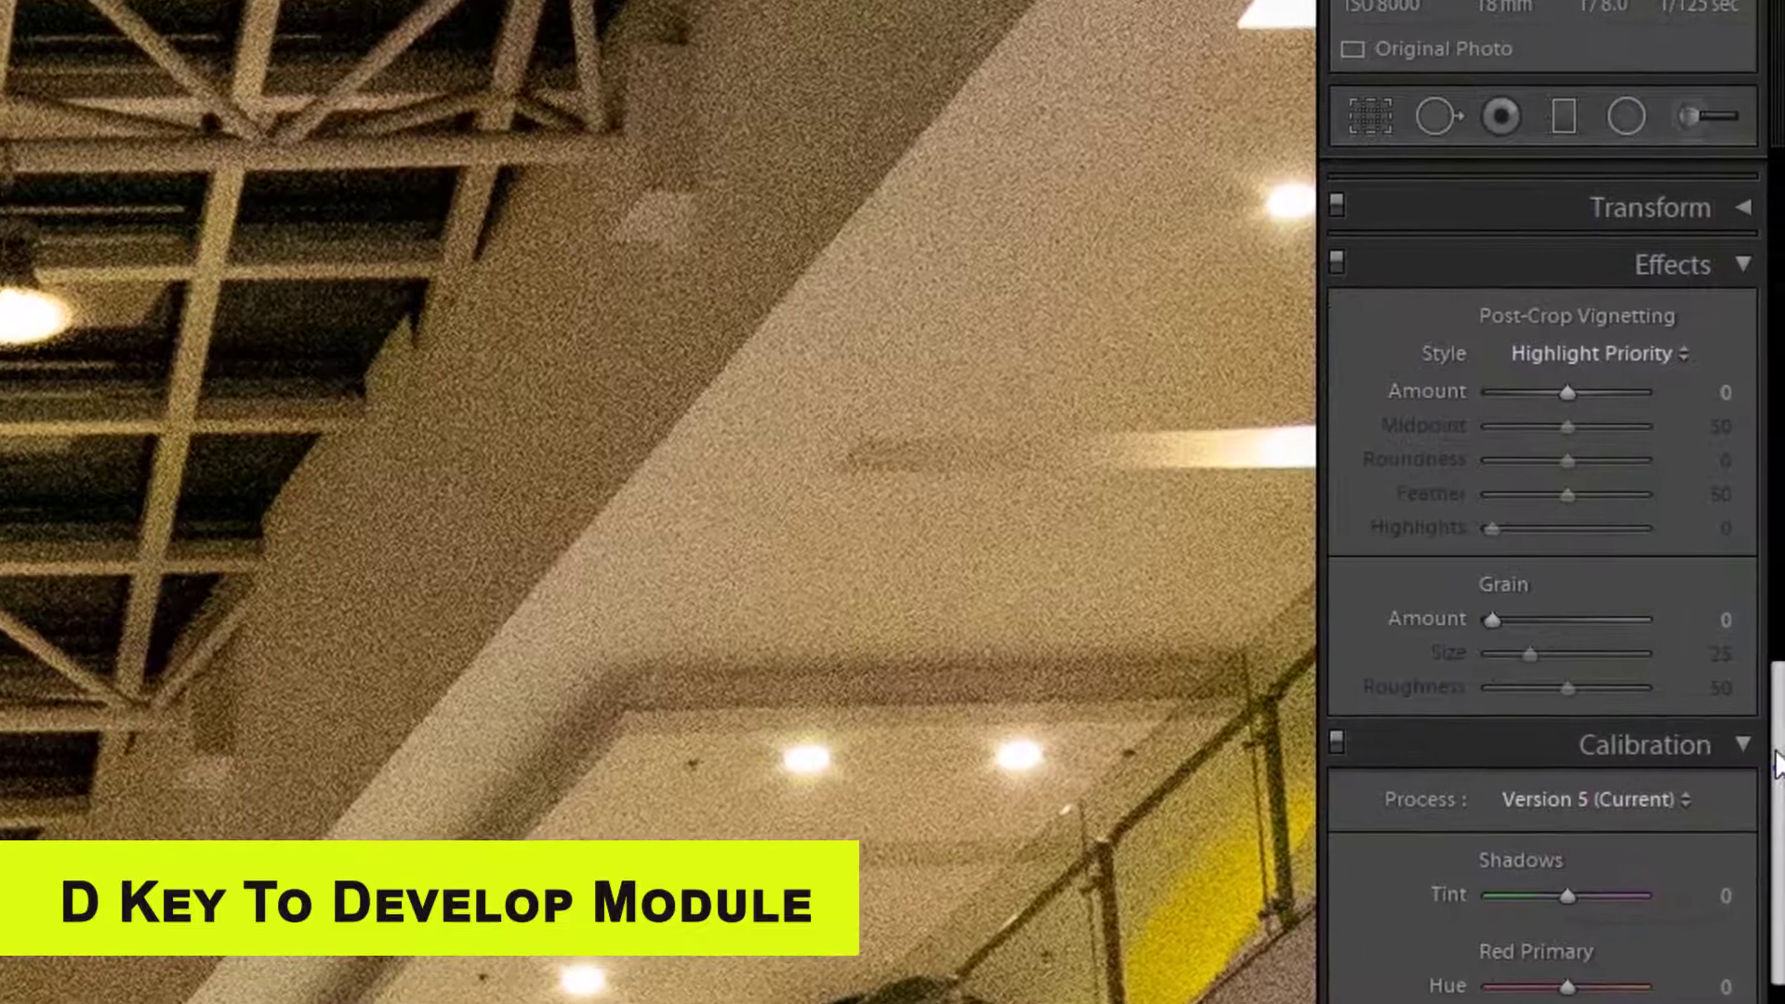
drag(1777, 791, 1763, 240)
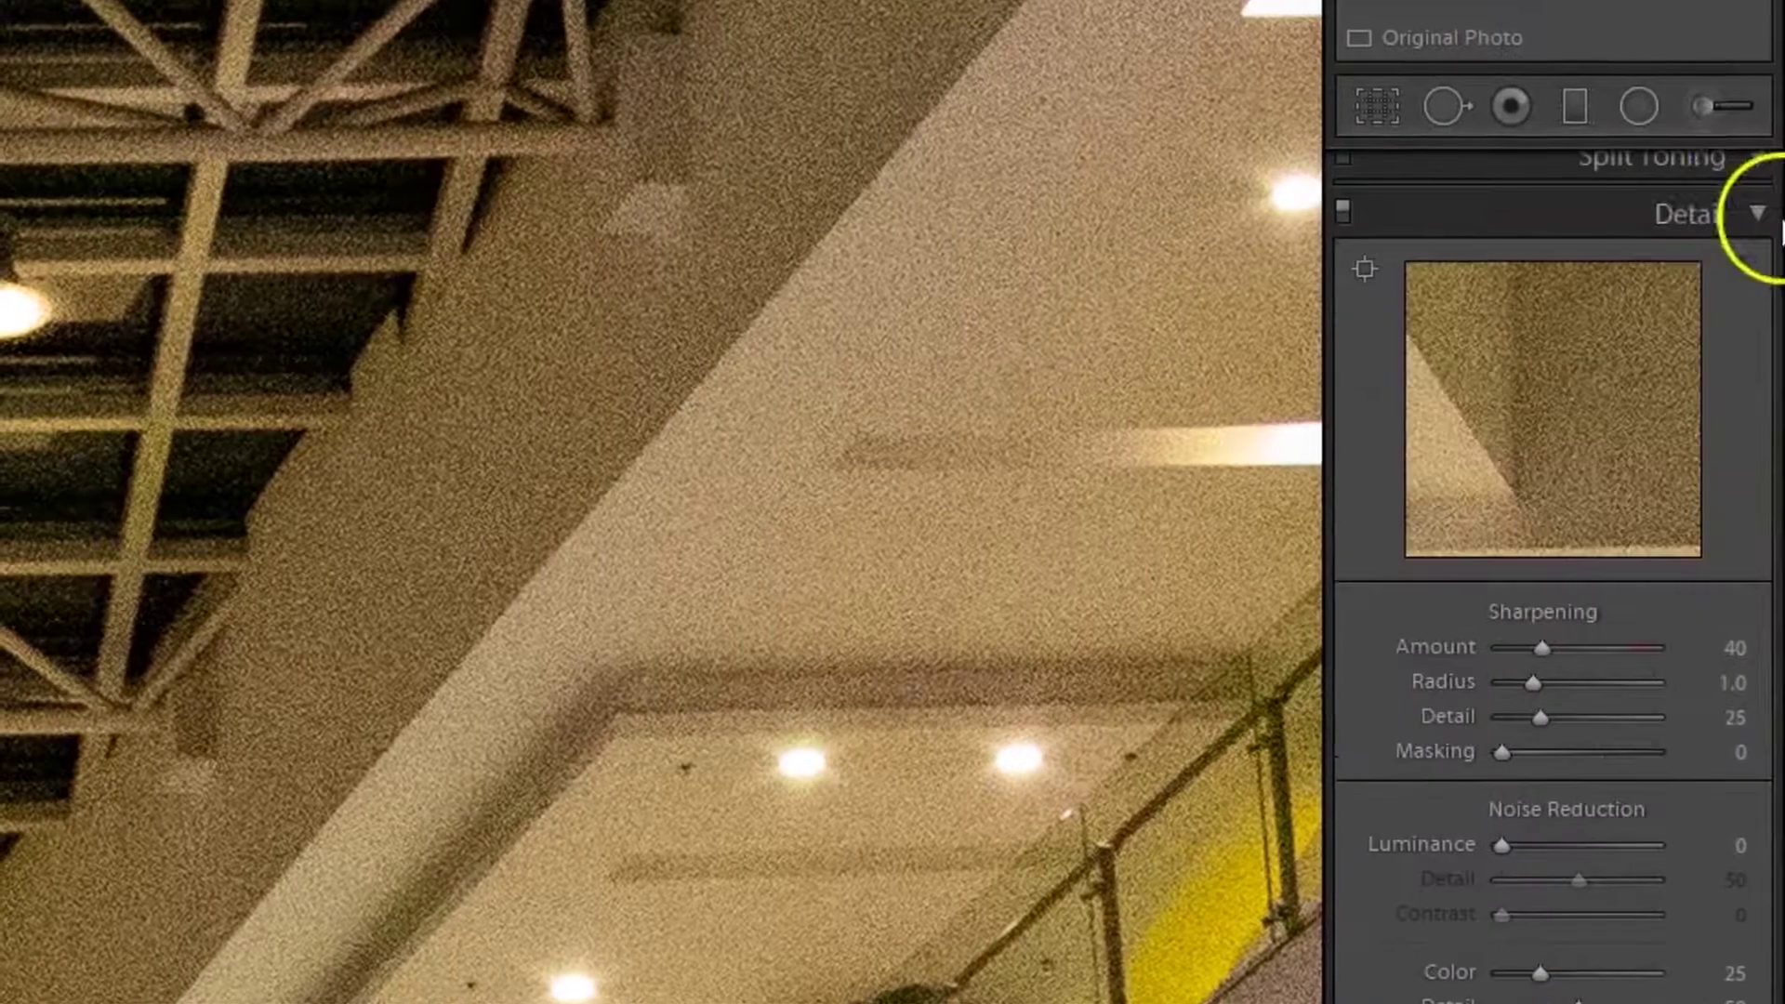
click(1748, 209)
click(1771, 272)
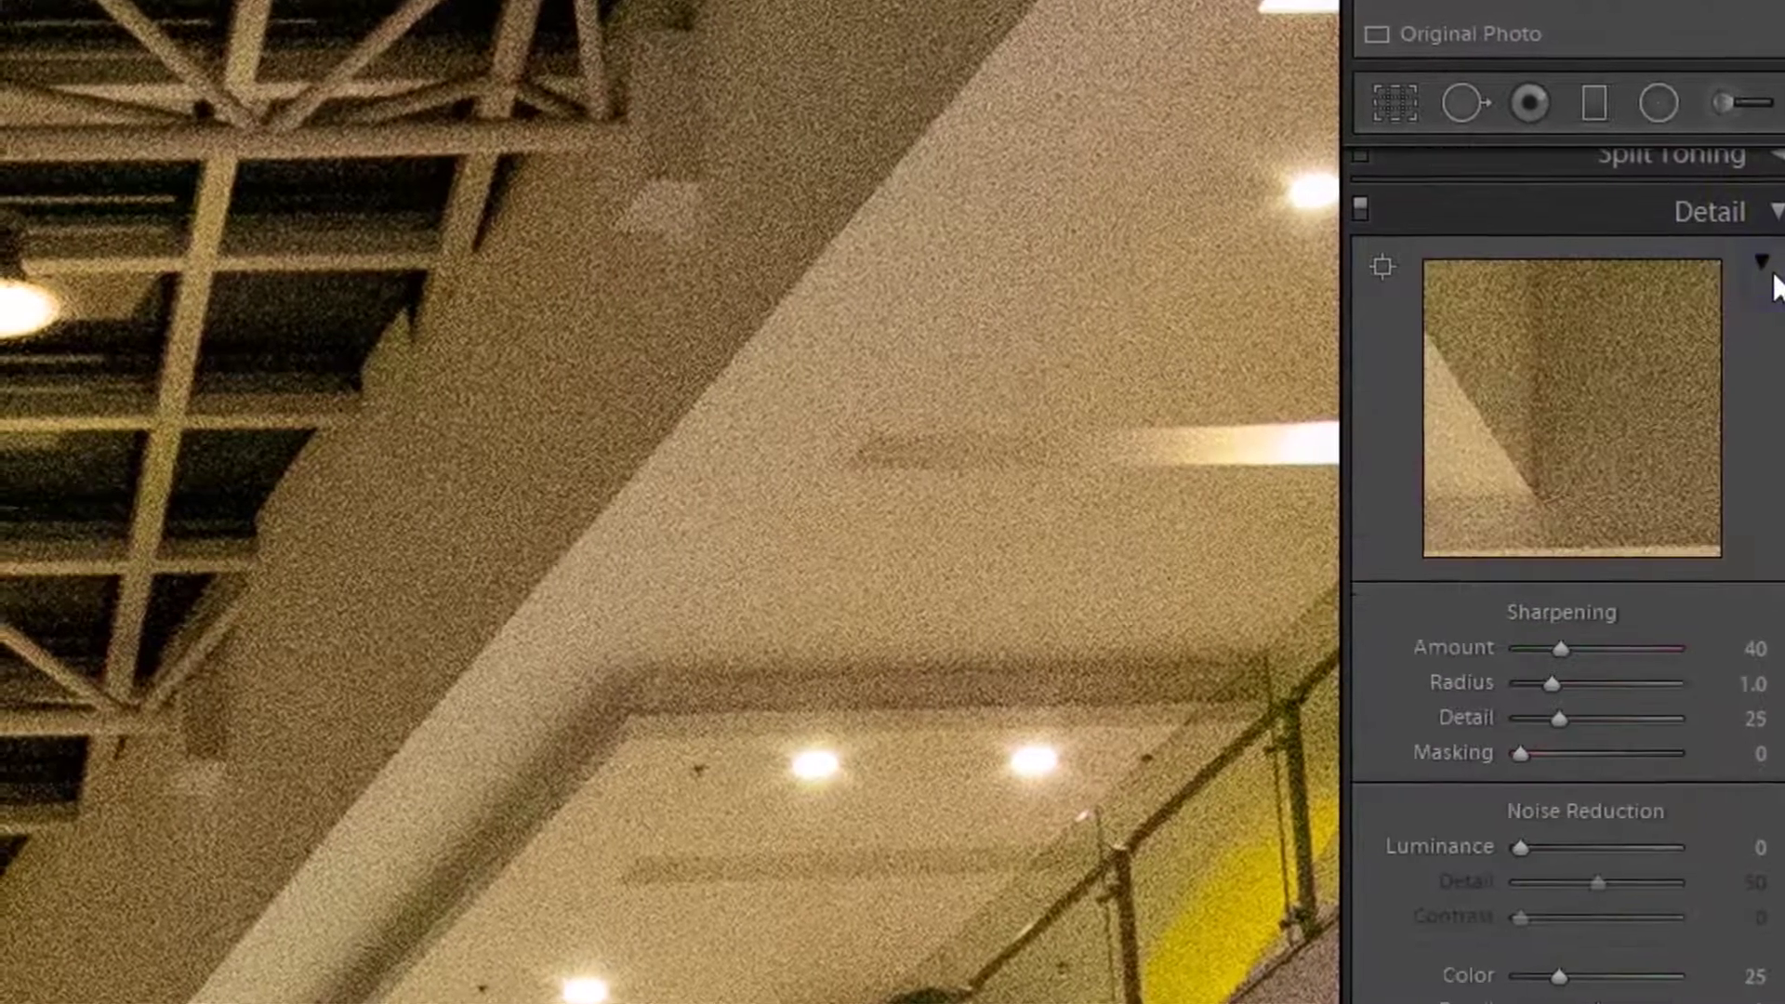
click(1690, 350)
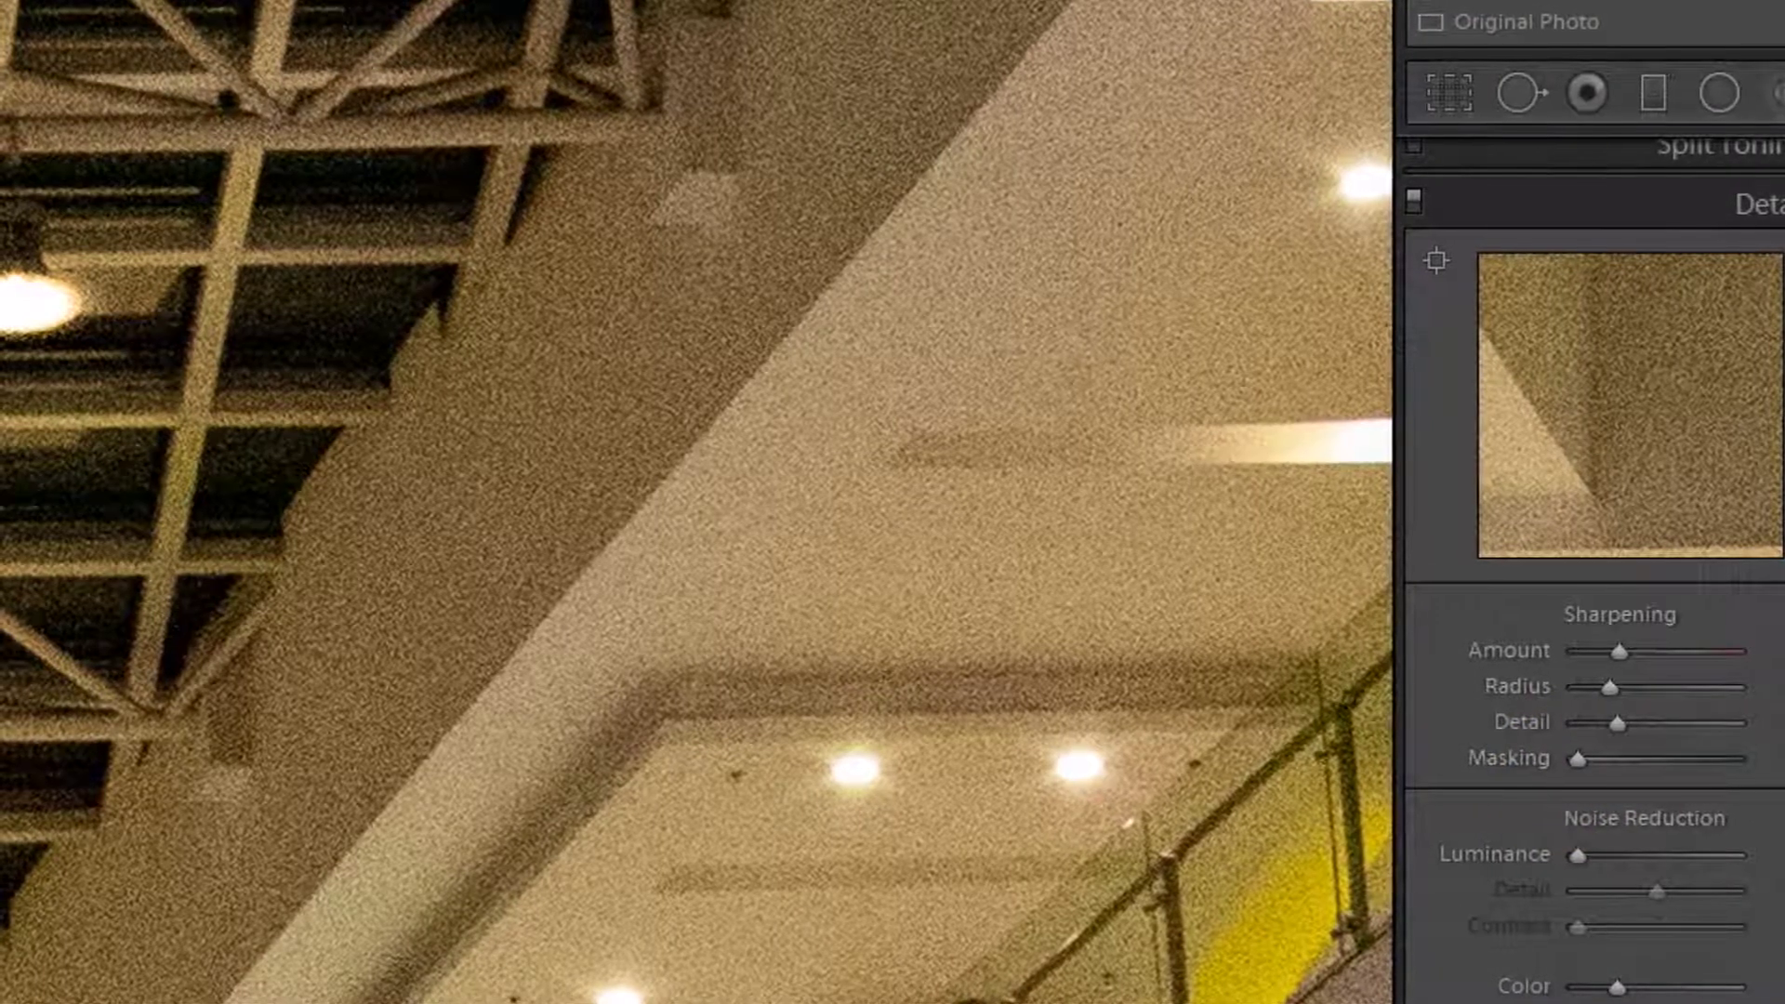
scroll(1752, 809, down, 3)
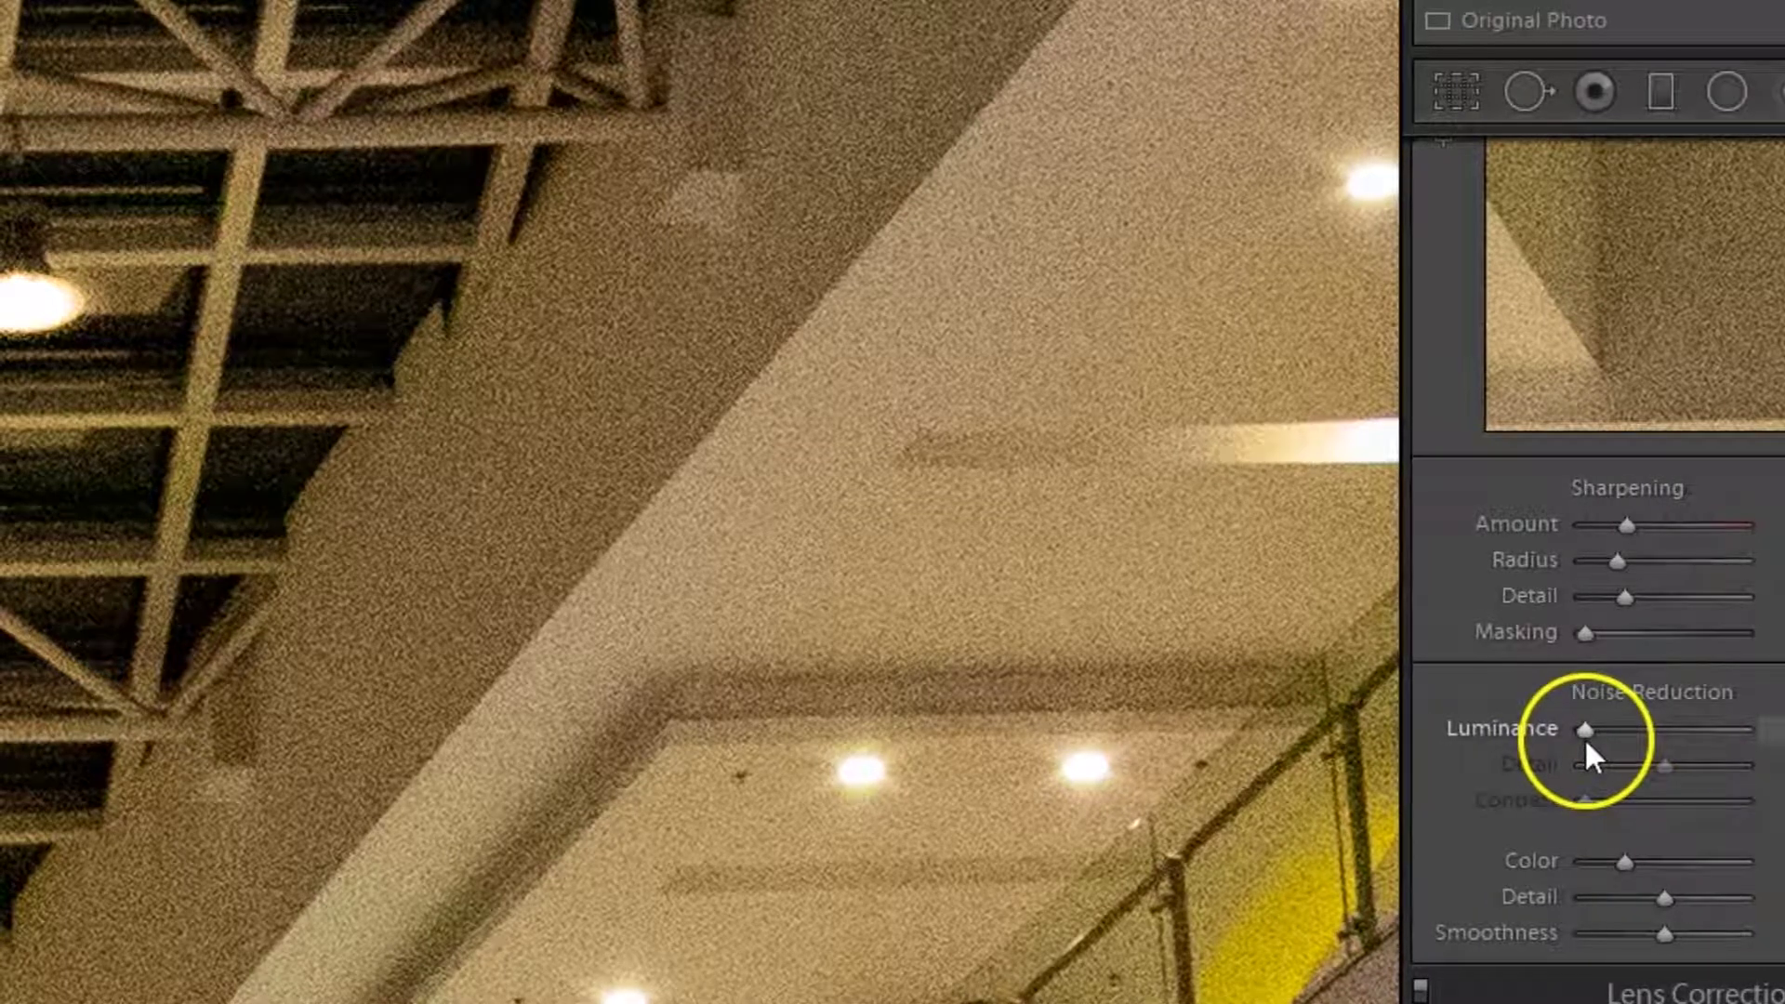
Step: Try a higher Luminance noise reduction on the ceiling grain, reset it, and raise it again gradually
drag(1584, 736, 1642, 731)
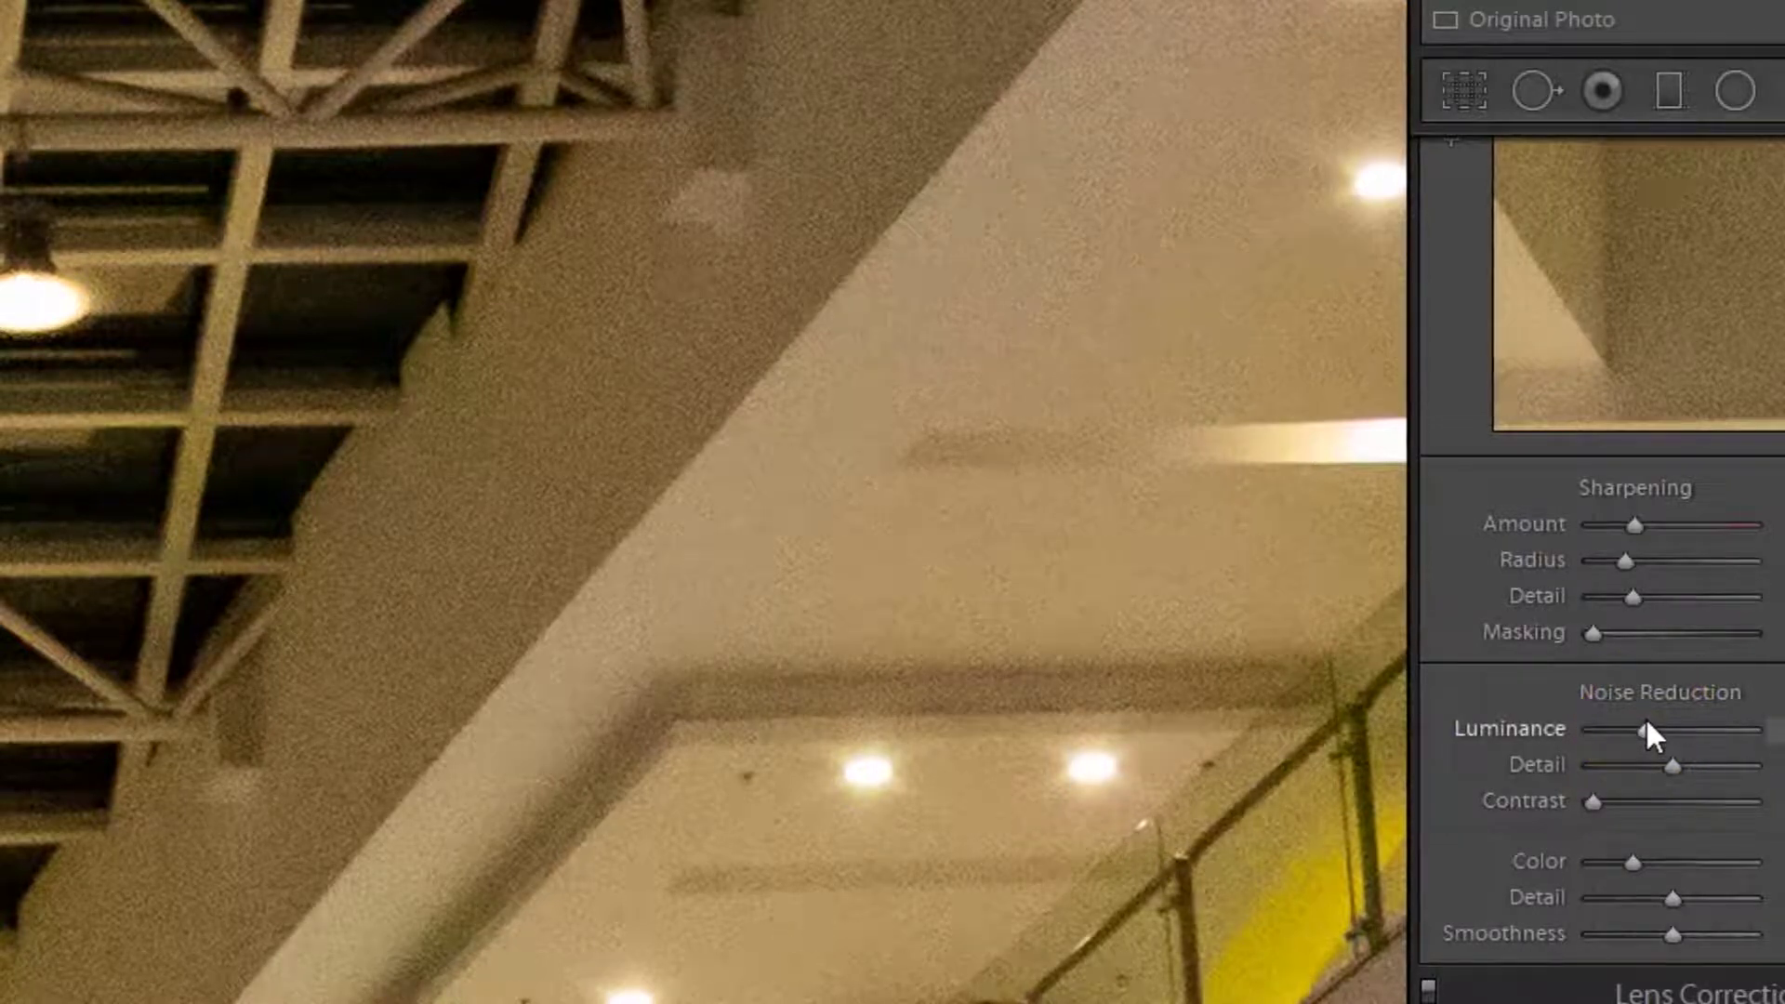
double_click(1552, 728)
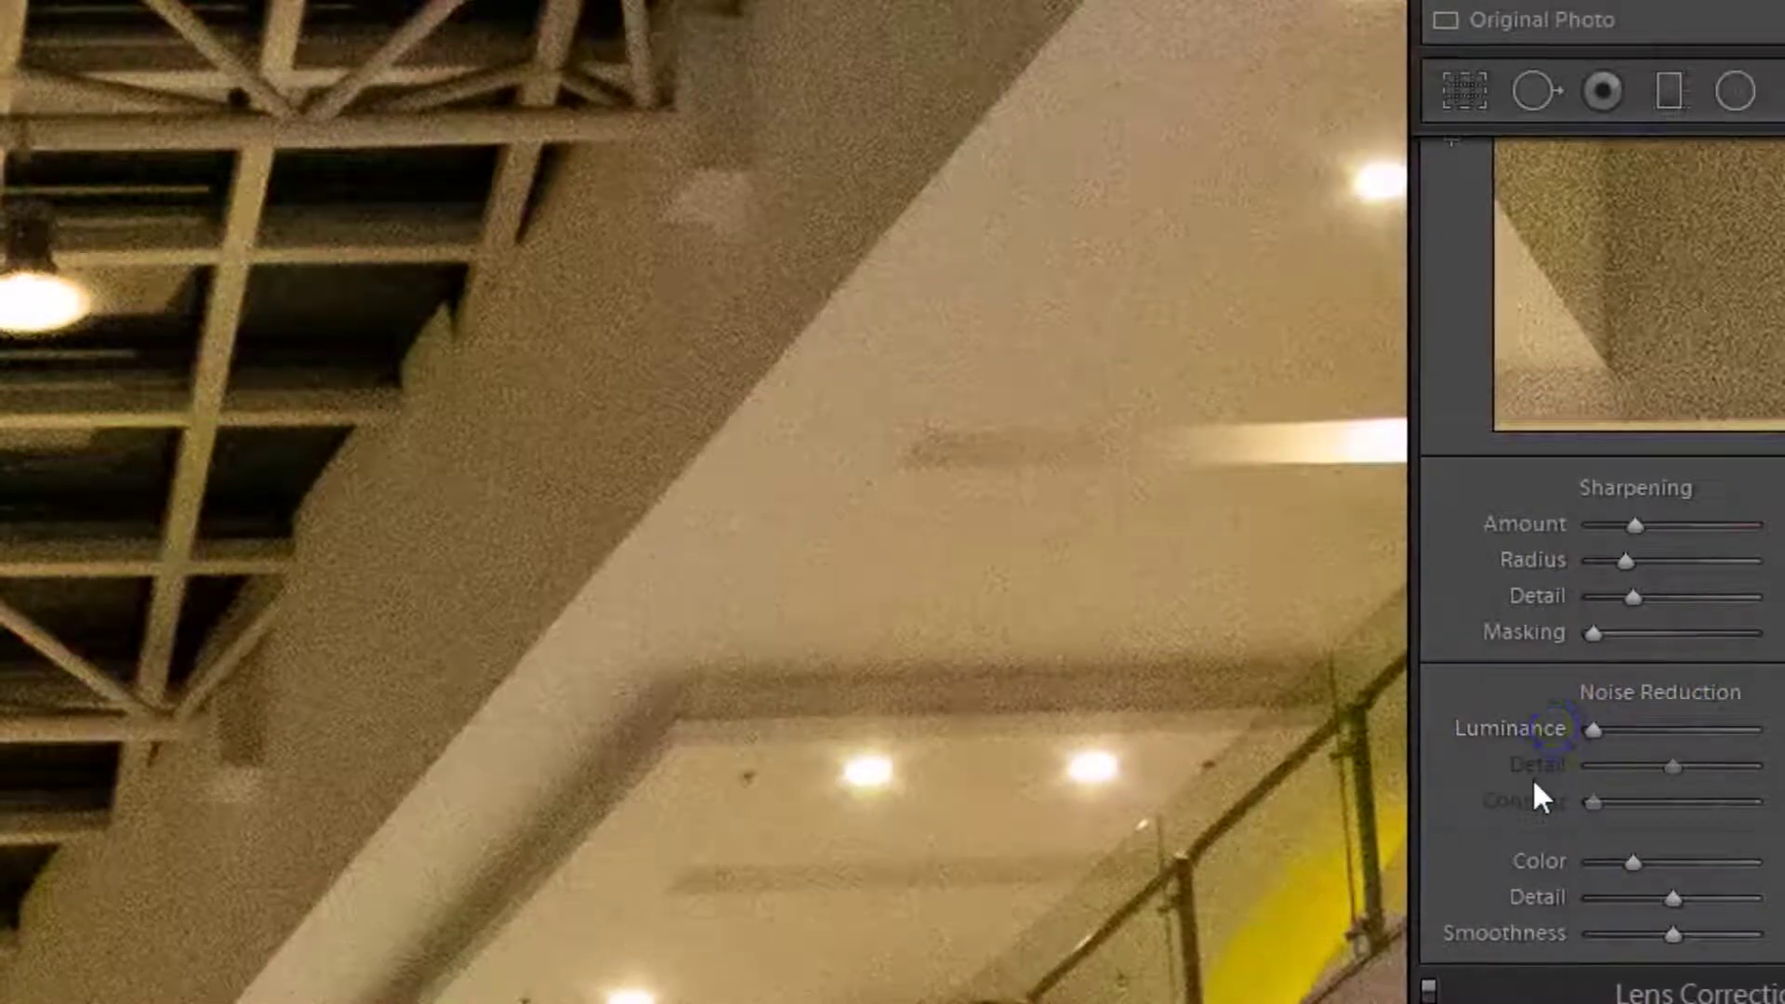
click(1588, 734)
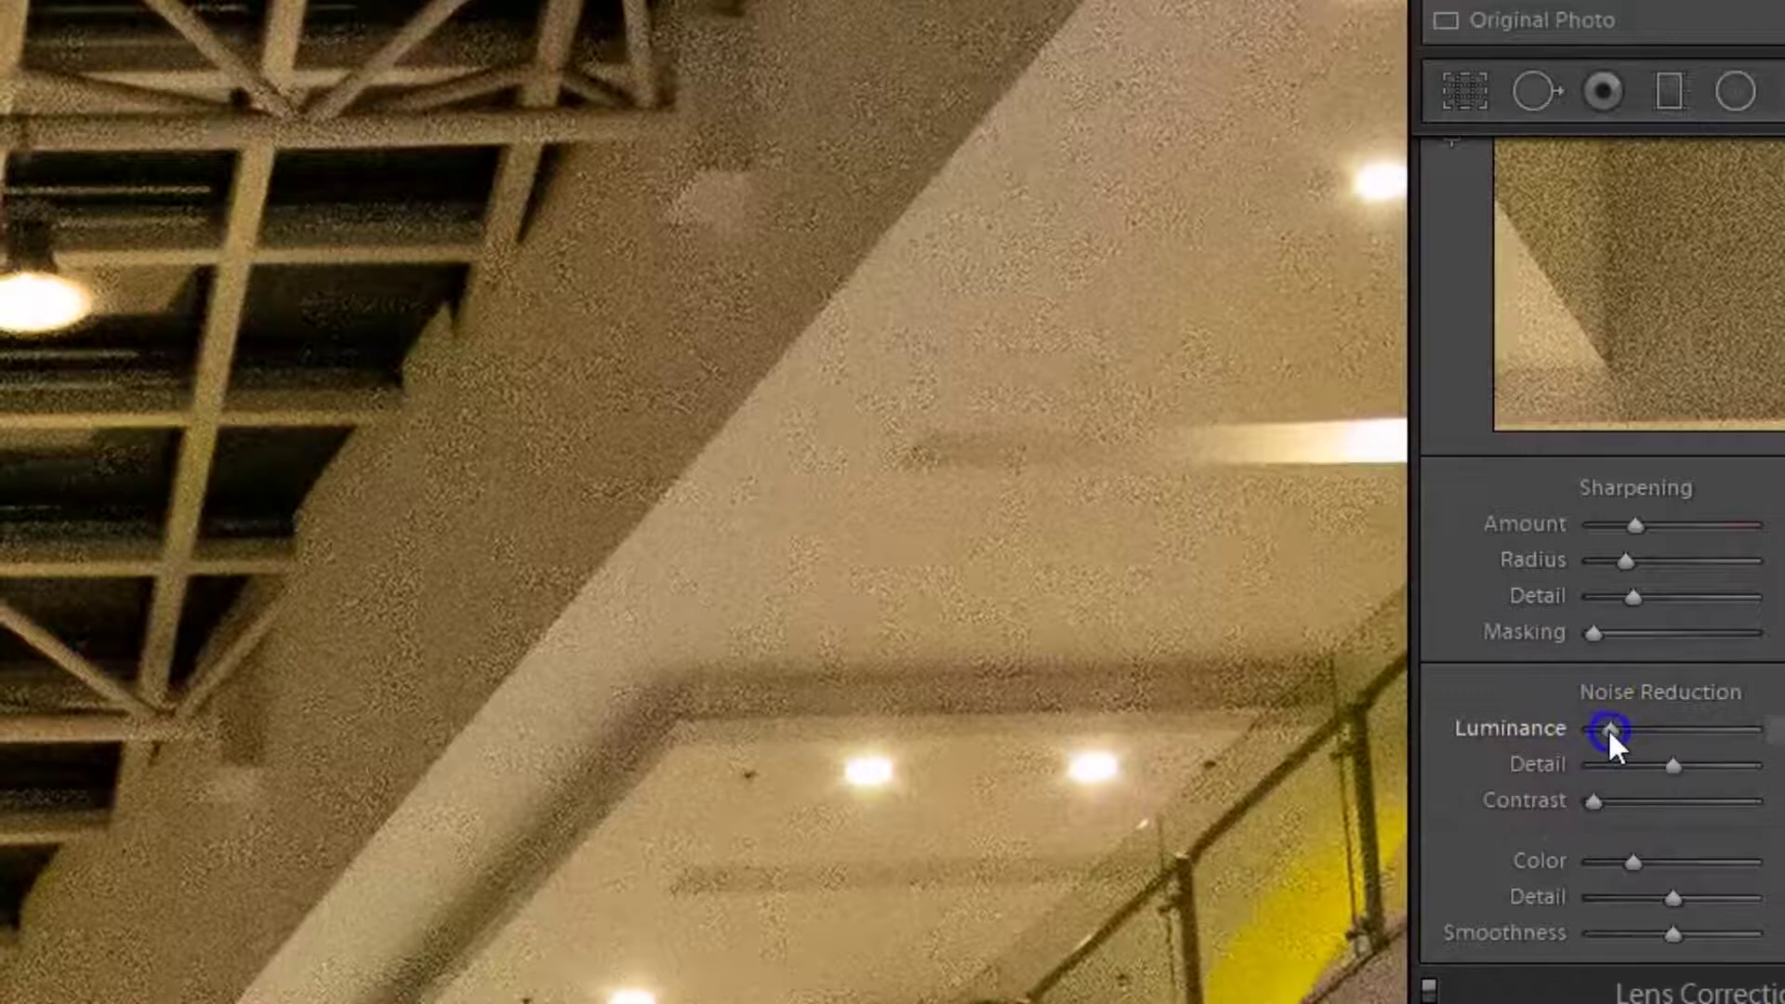
drag(1611, 730, 1623, 730)
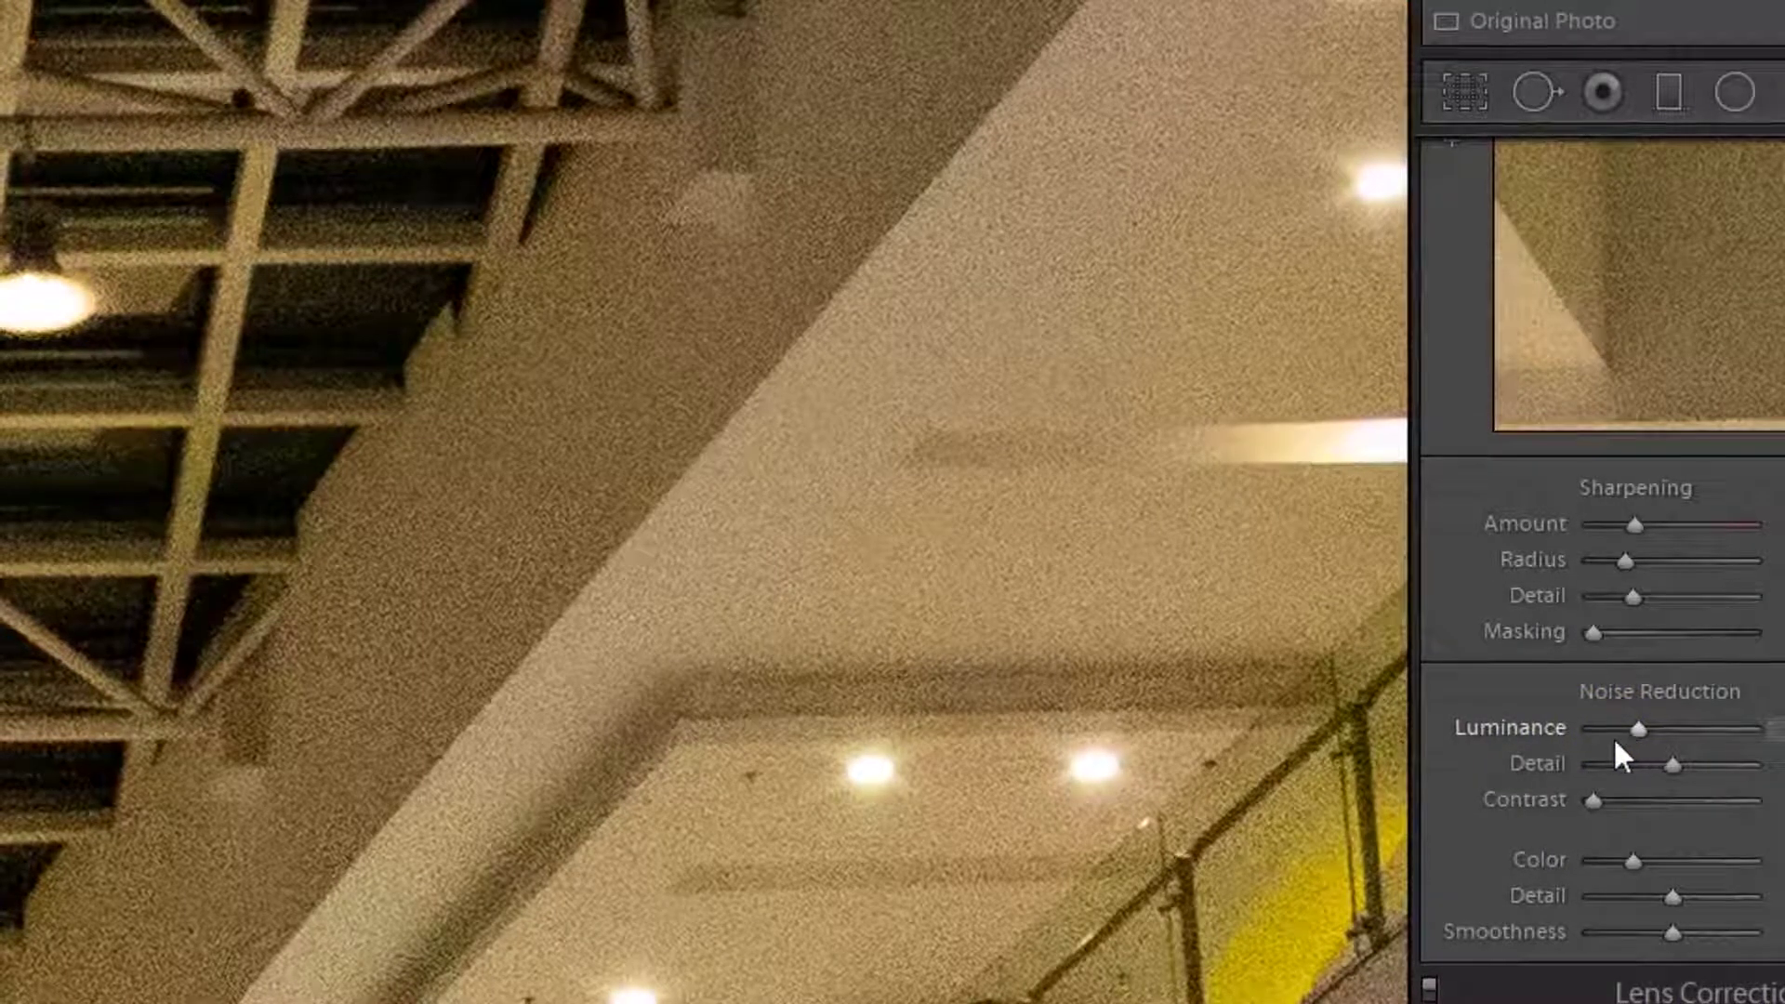
click(1639, 729)
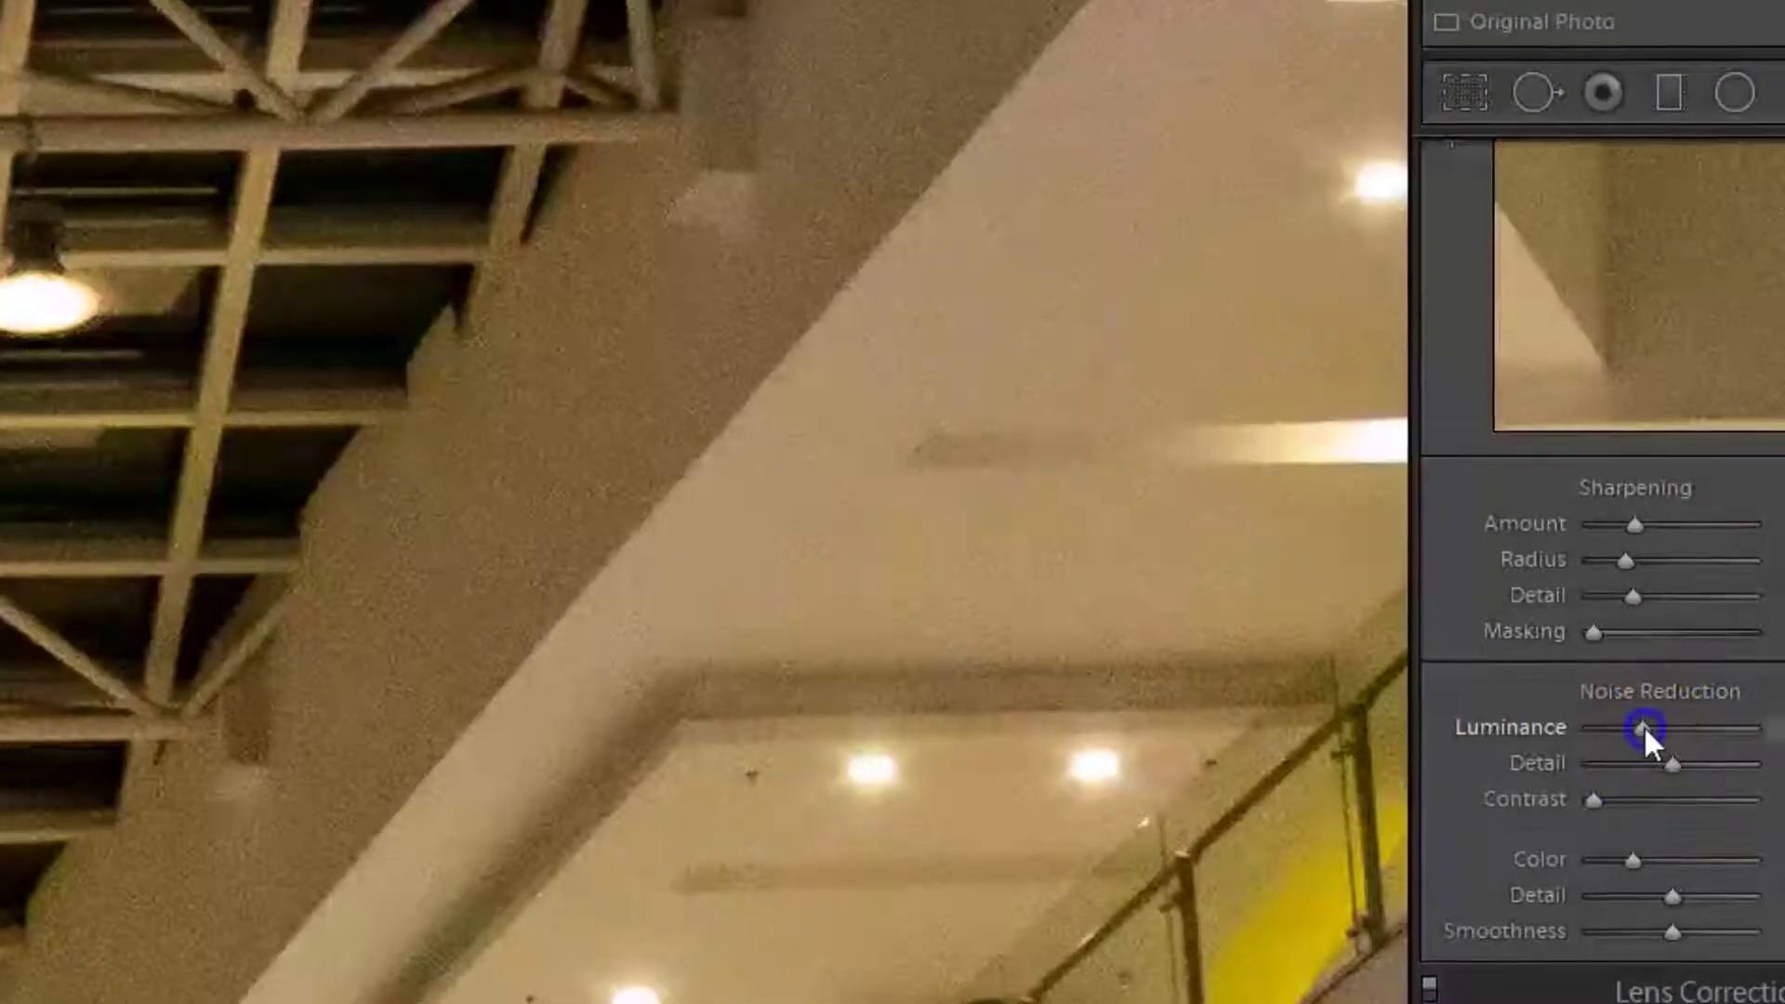
drag(1644, 725, 1650, 723)
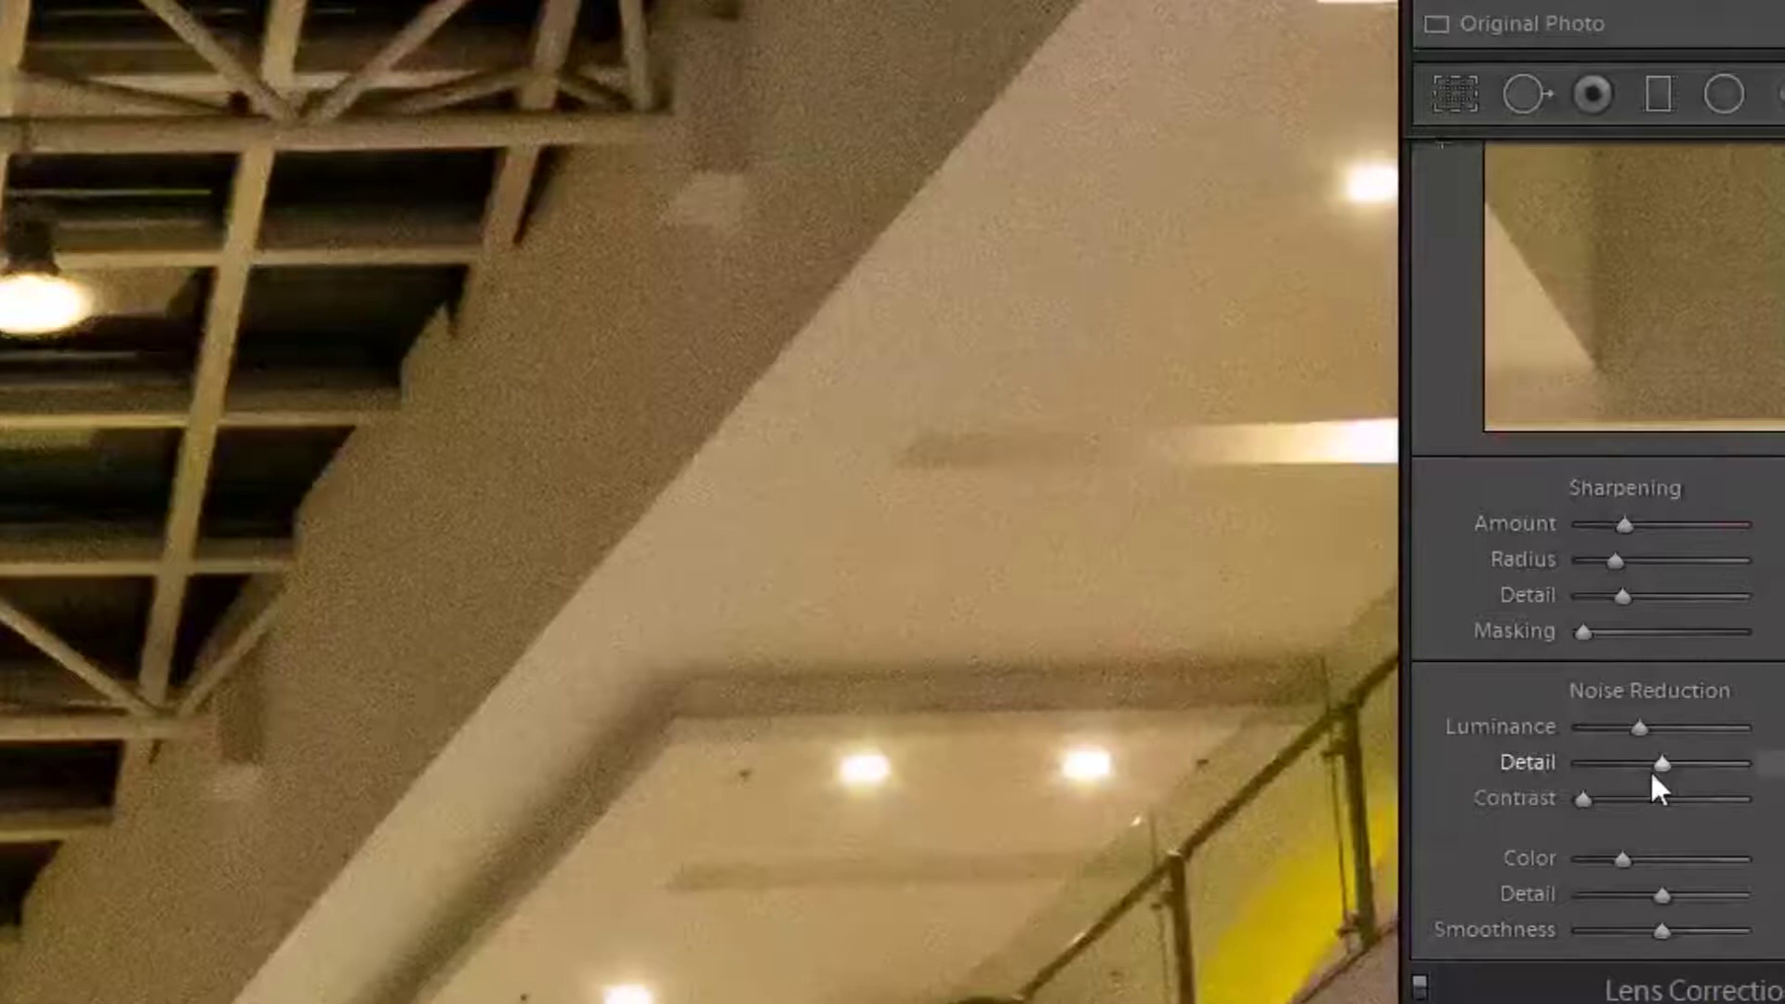
Step: Raise the noise reduction Contrast to 12
click(1652, 773)
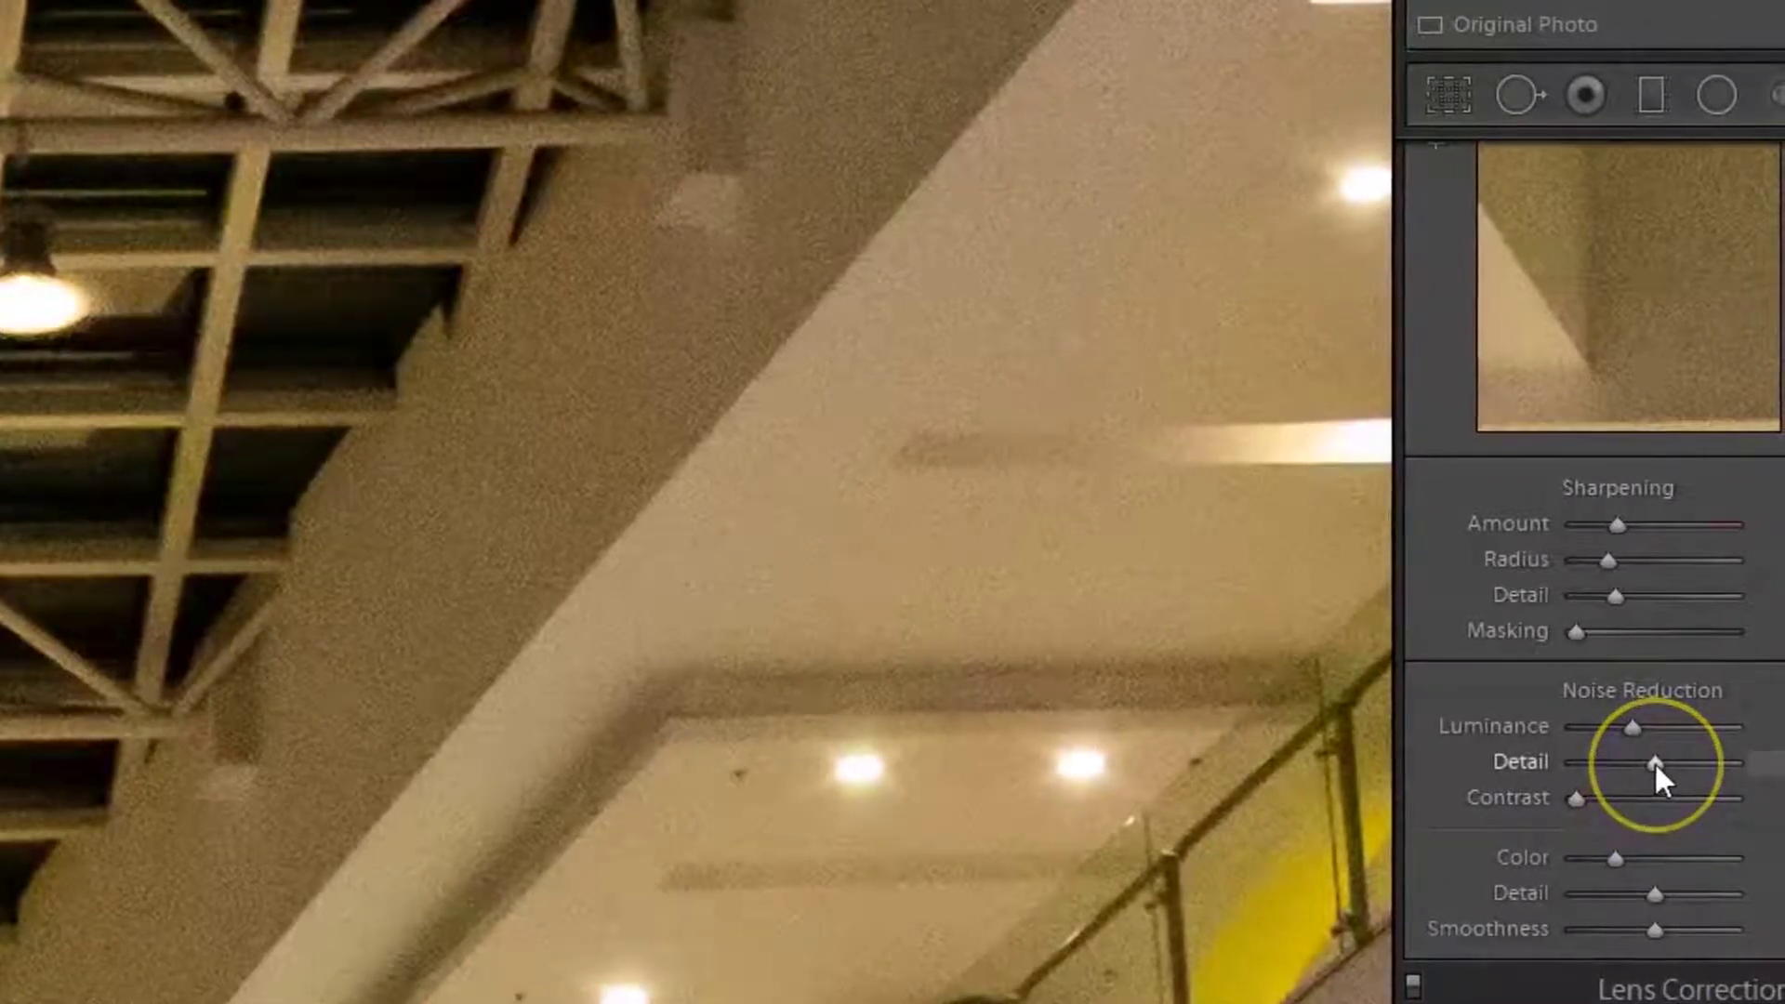
click(1613, 801)
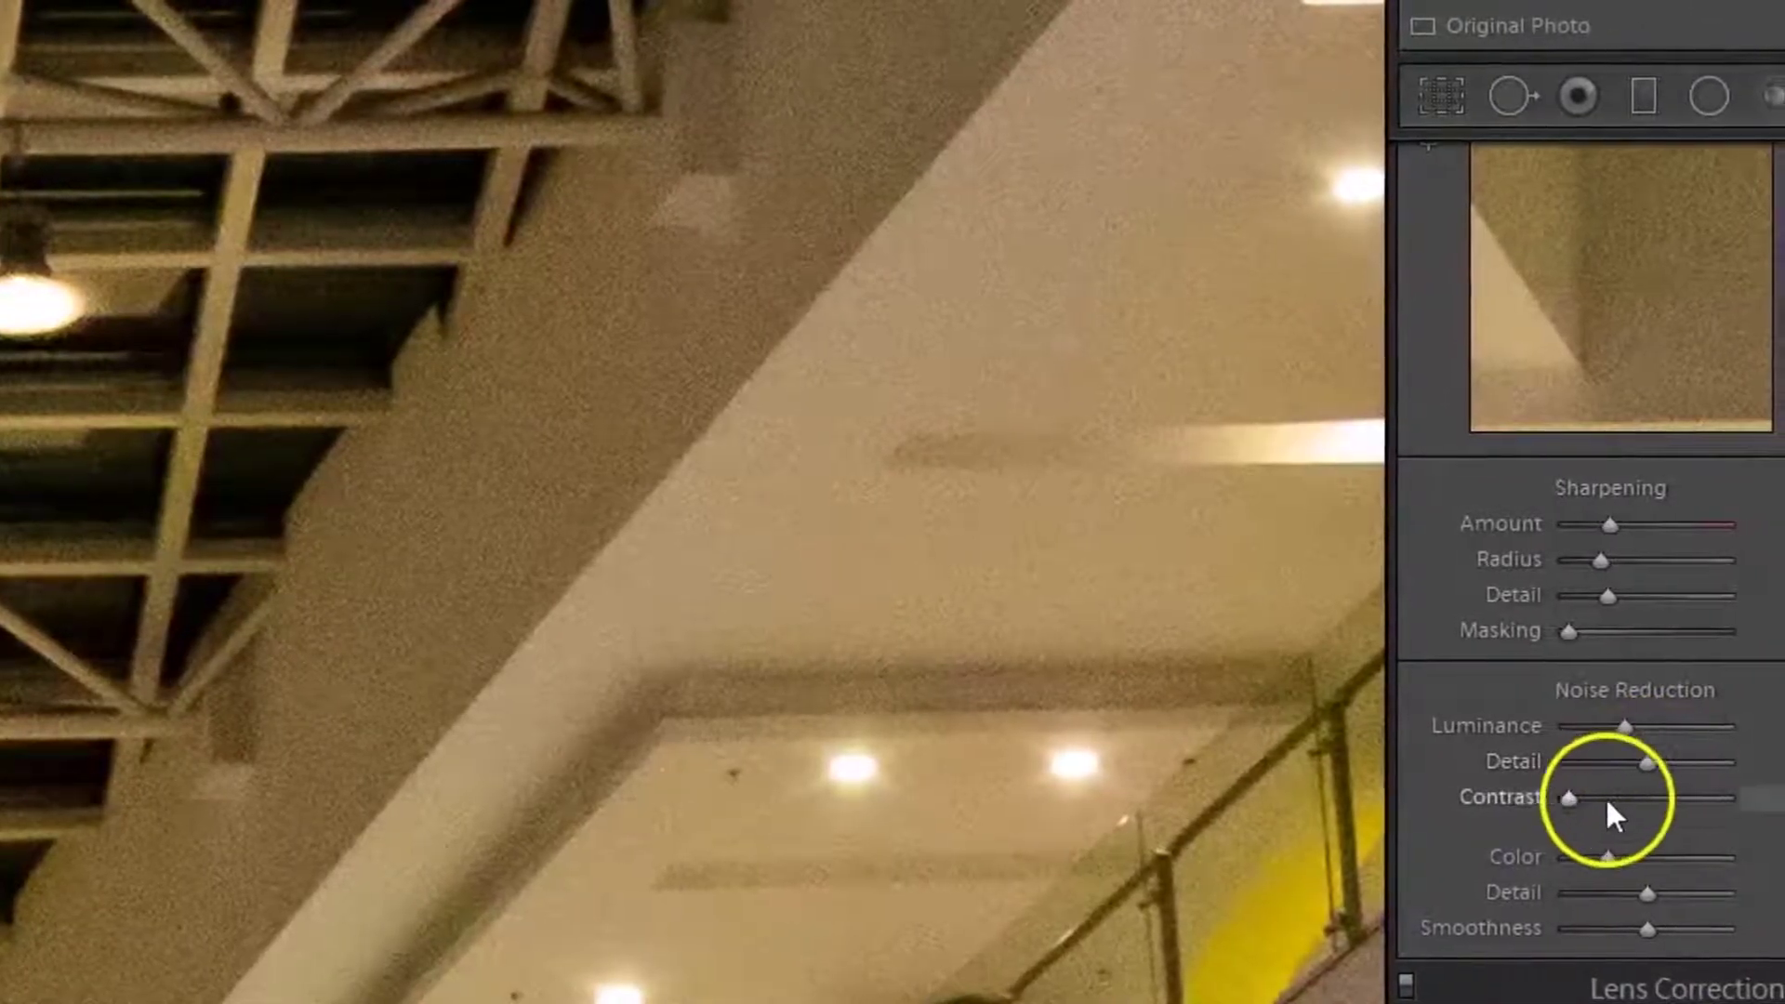
drag(1562, 799, 1570, 795)
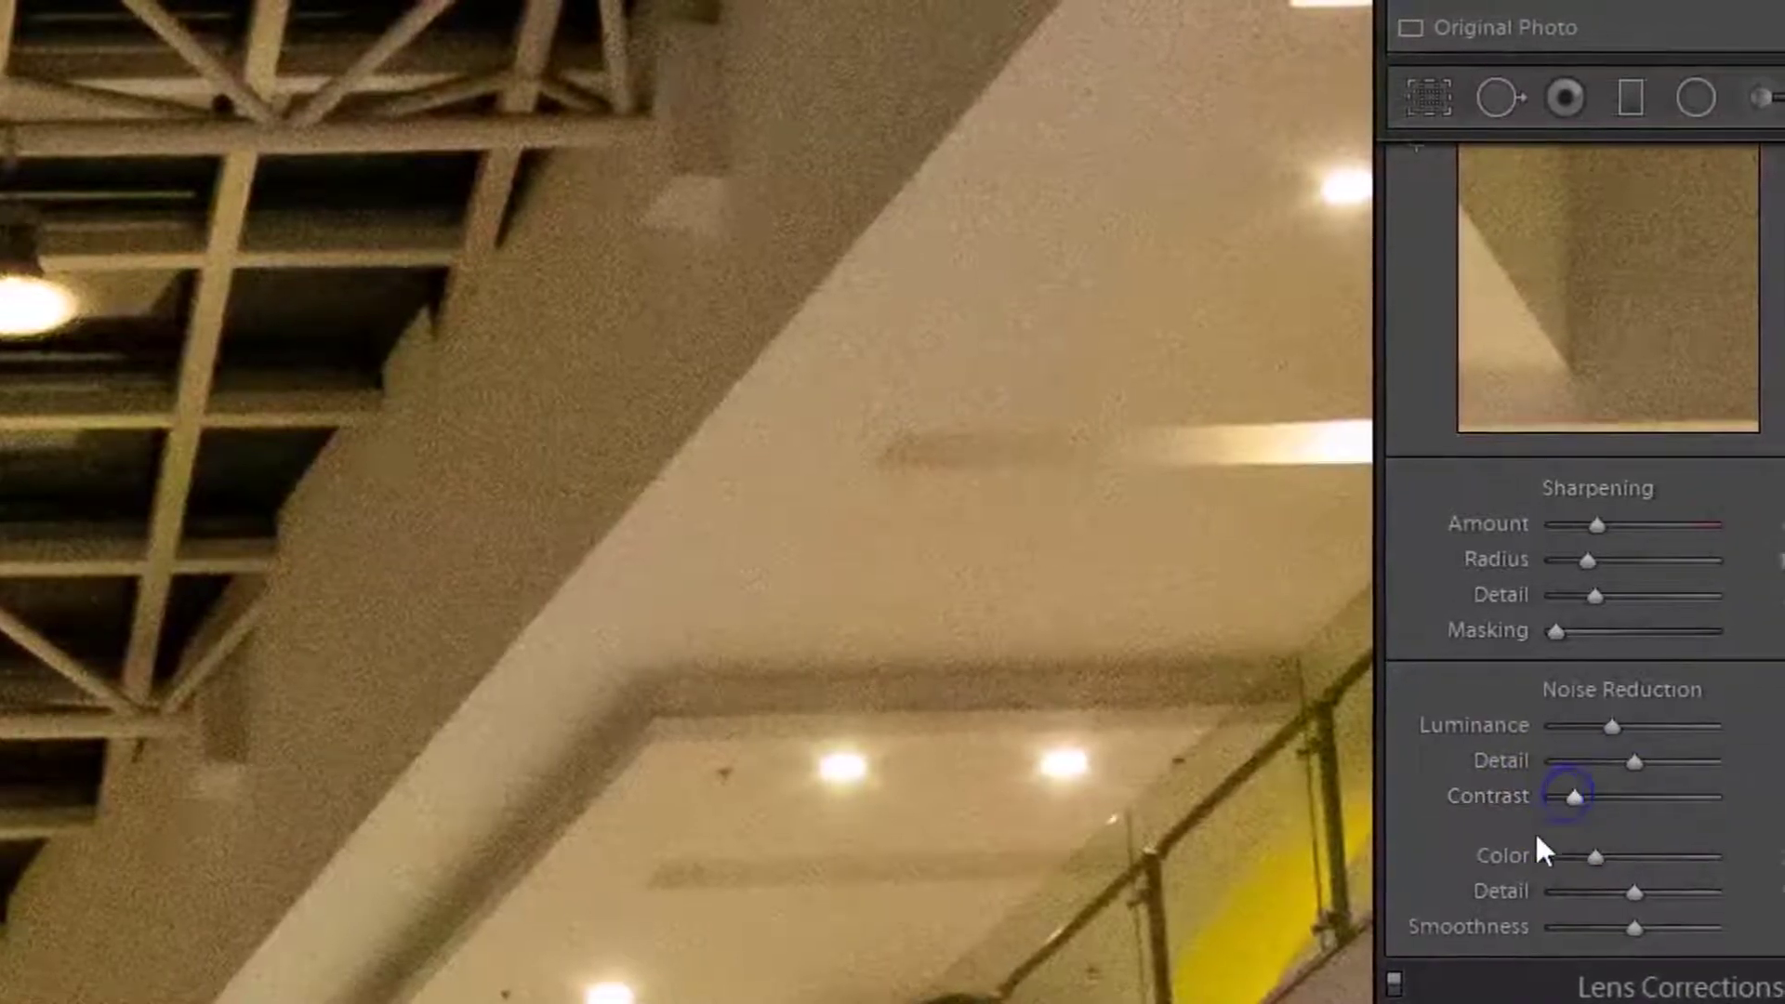
Step: Set the Luminance noise reduction to 40
click(1604, 727)
drag(1604, 727, 1611, 756)
click(1621, 758)
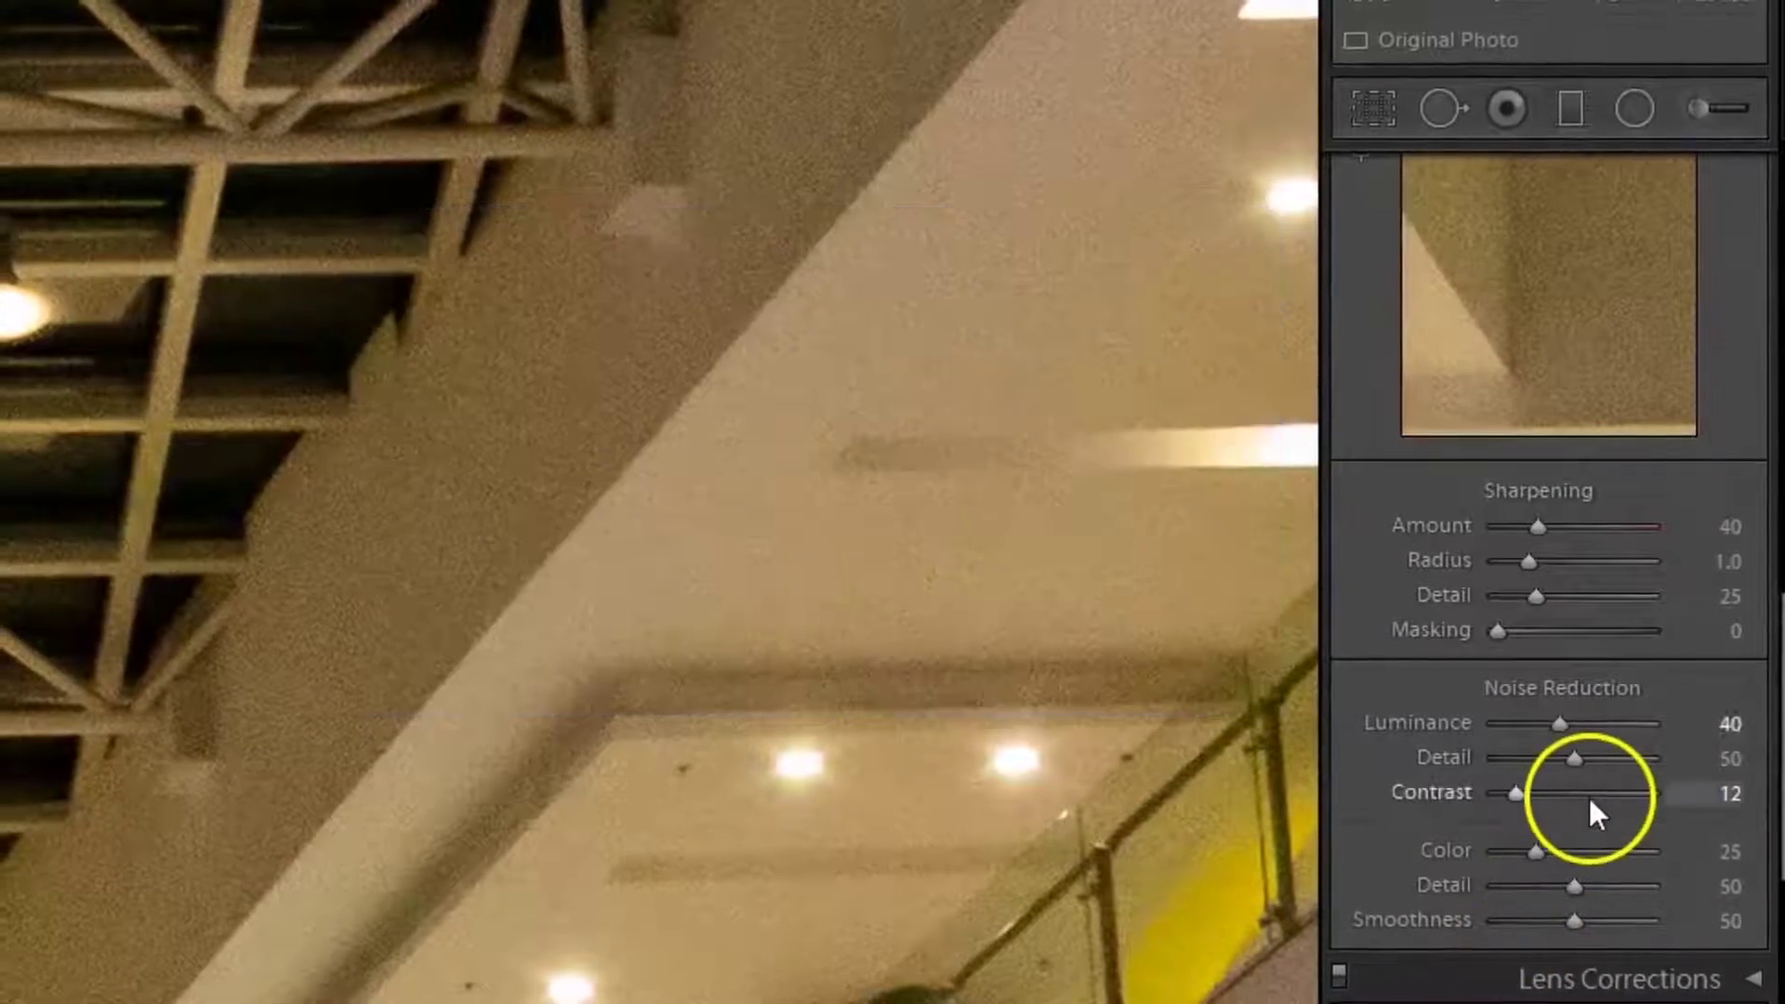
Step: Set the noise reduction to Luminance 49, luminance Detail 52 and Contrast 0
drag(1515, 796, 1487, 800)
click(1739, 846)
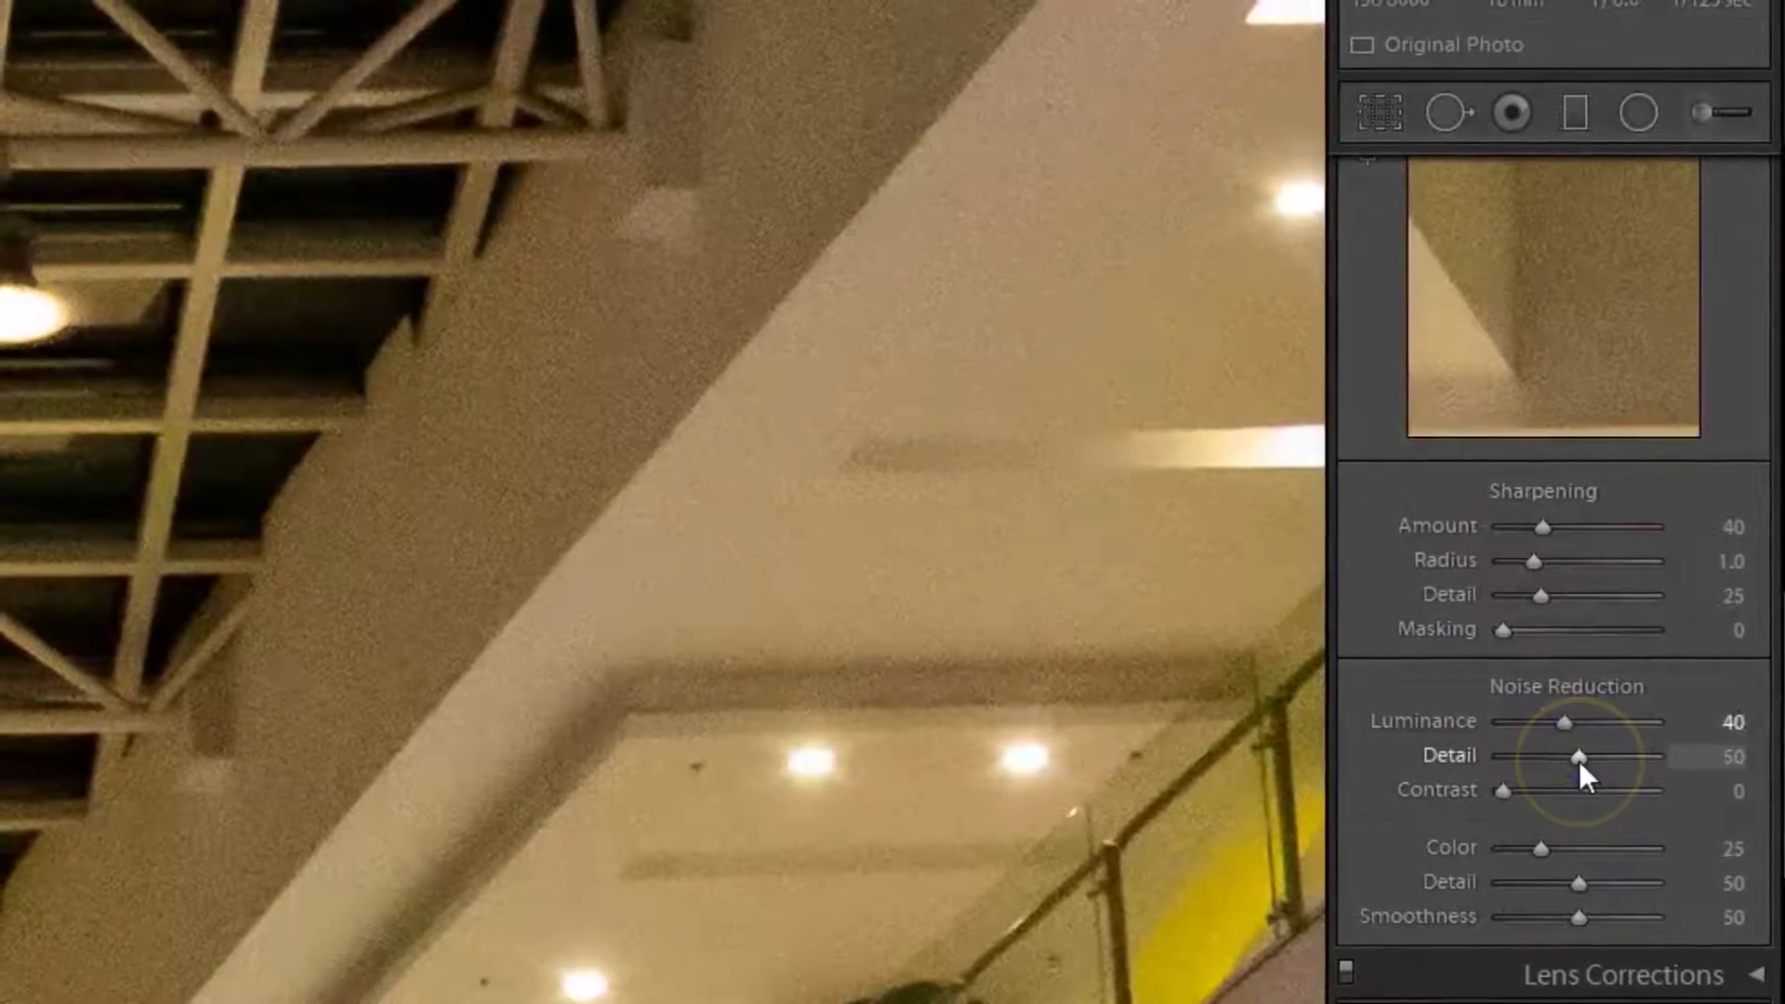
drag(1579, 760, 1554, 767)
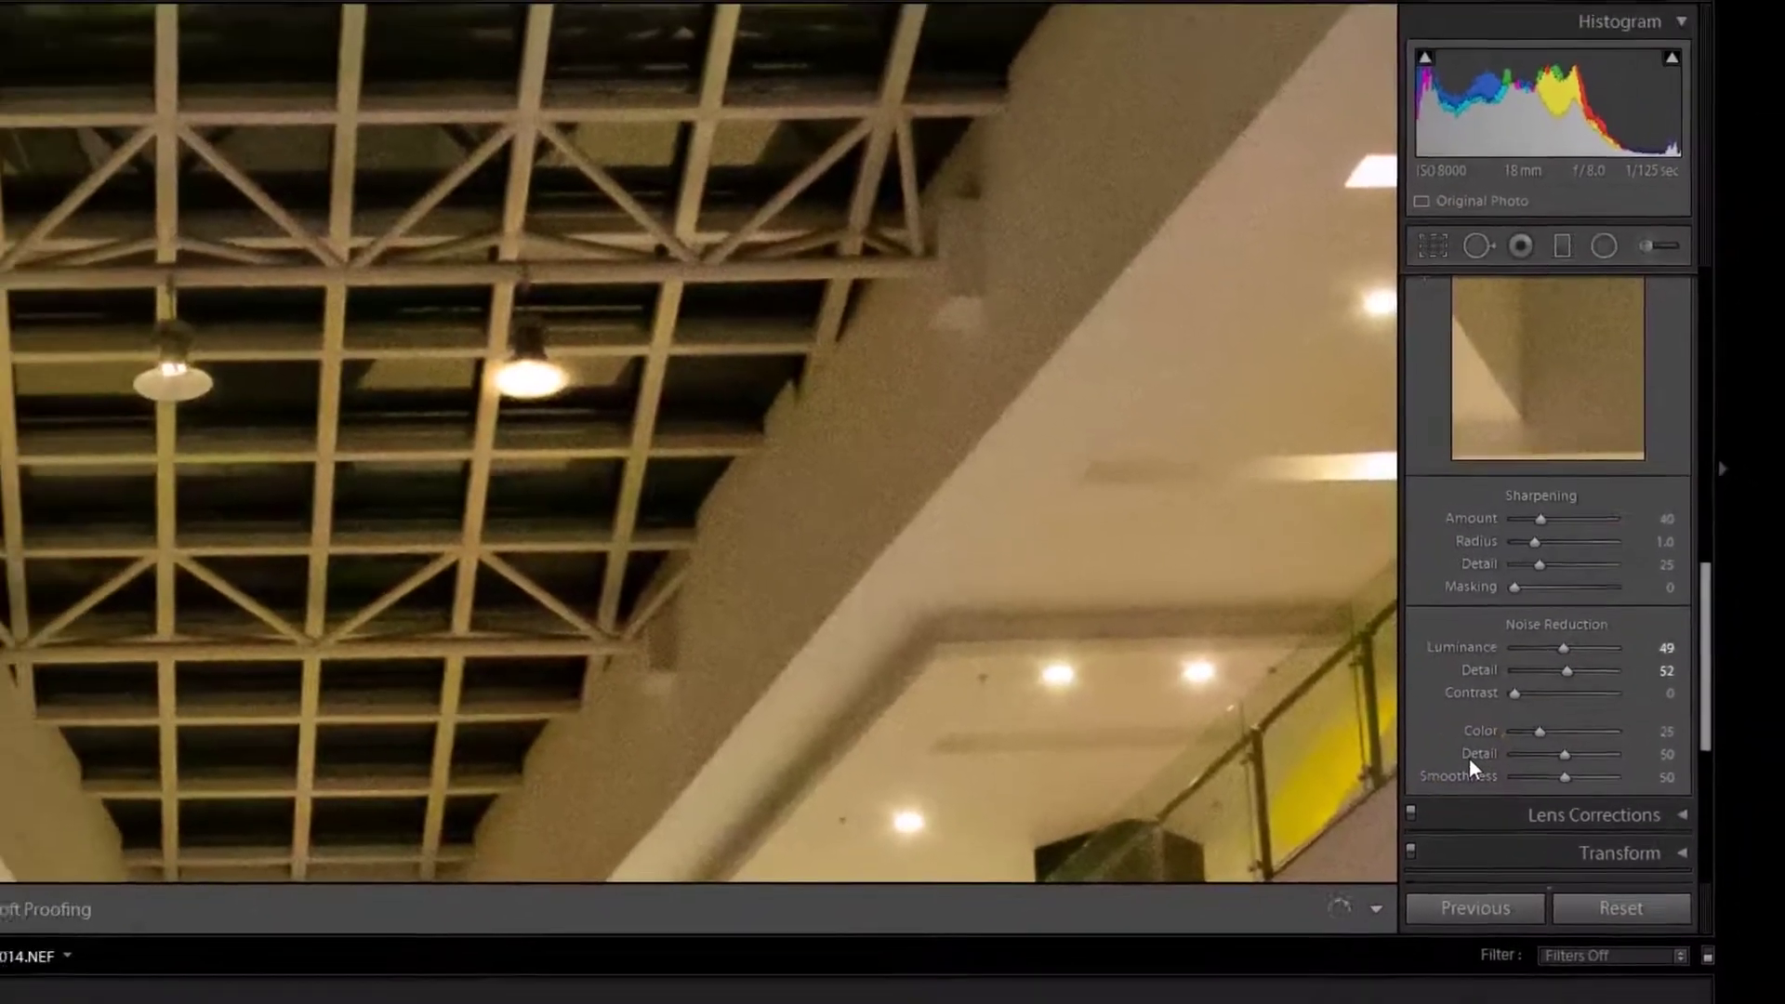
Step: Fit the whole mall photo in the view to review the noise reduction
click(1409, 780)
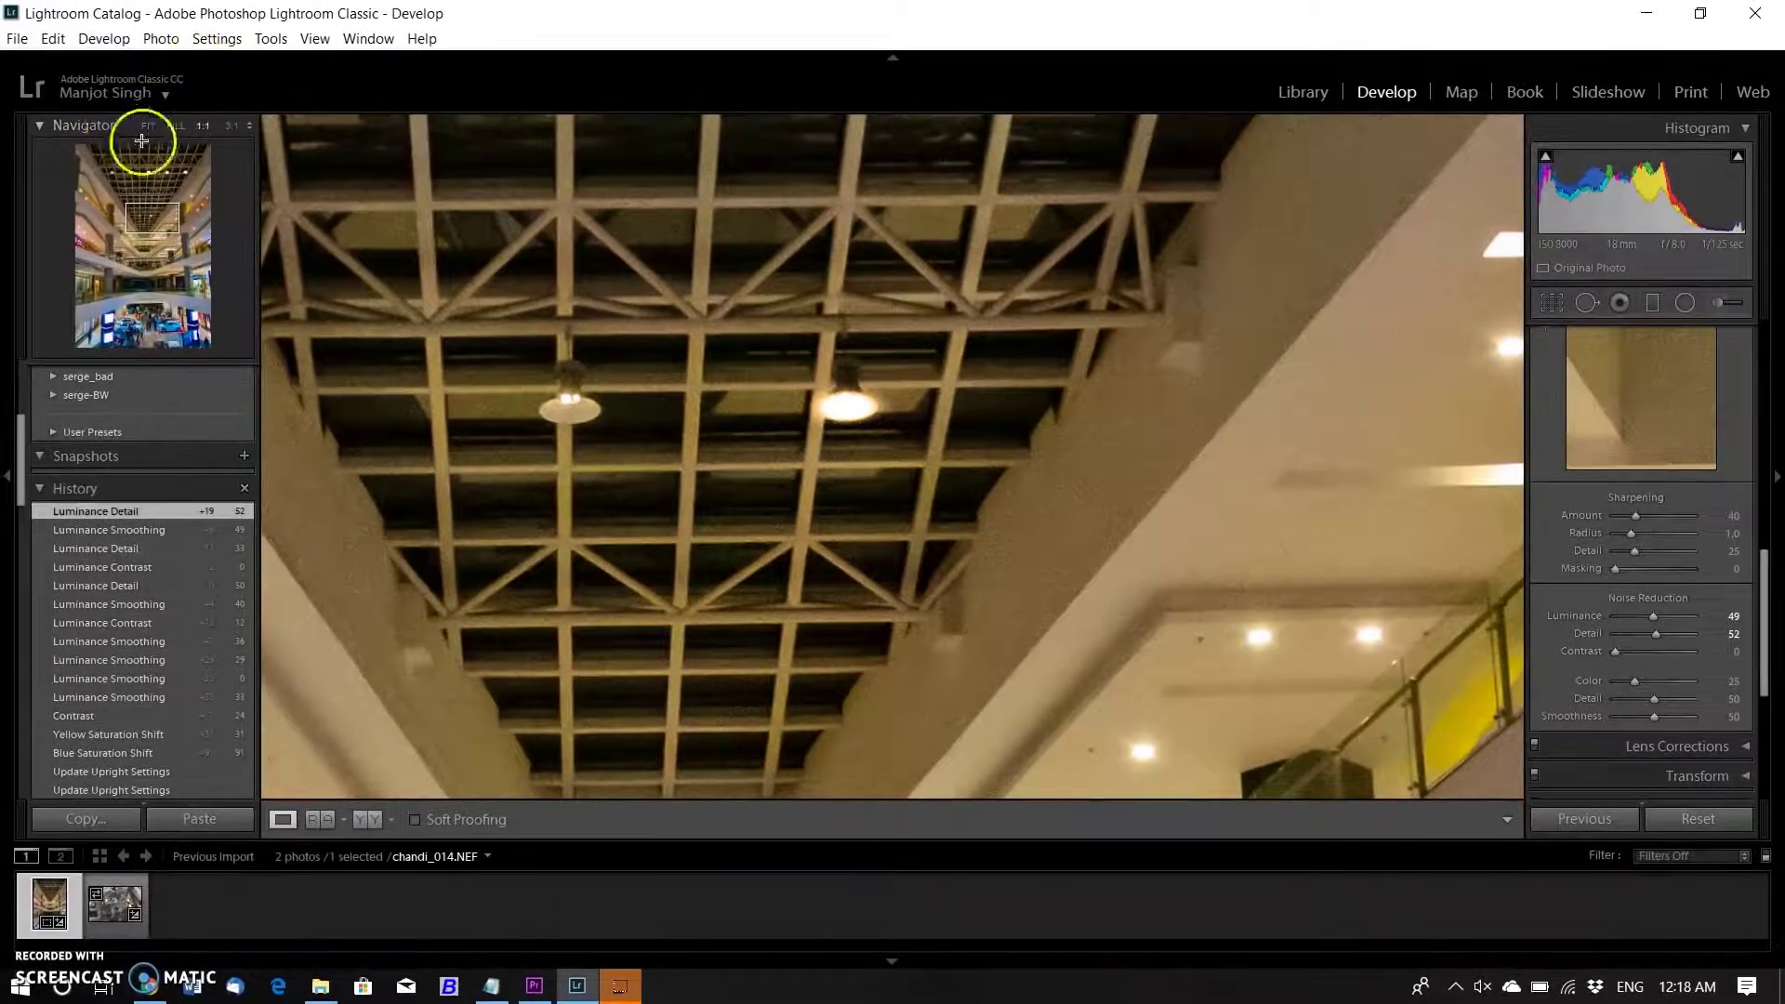
click(147, 127)
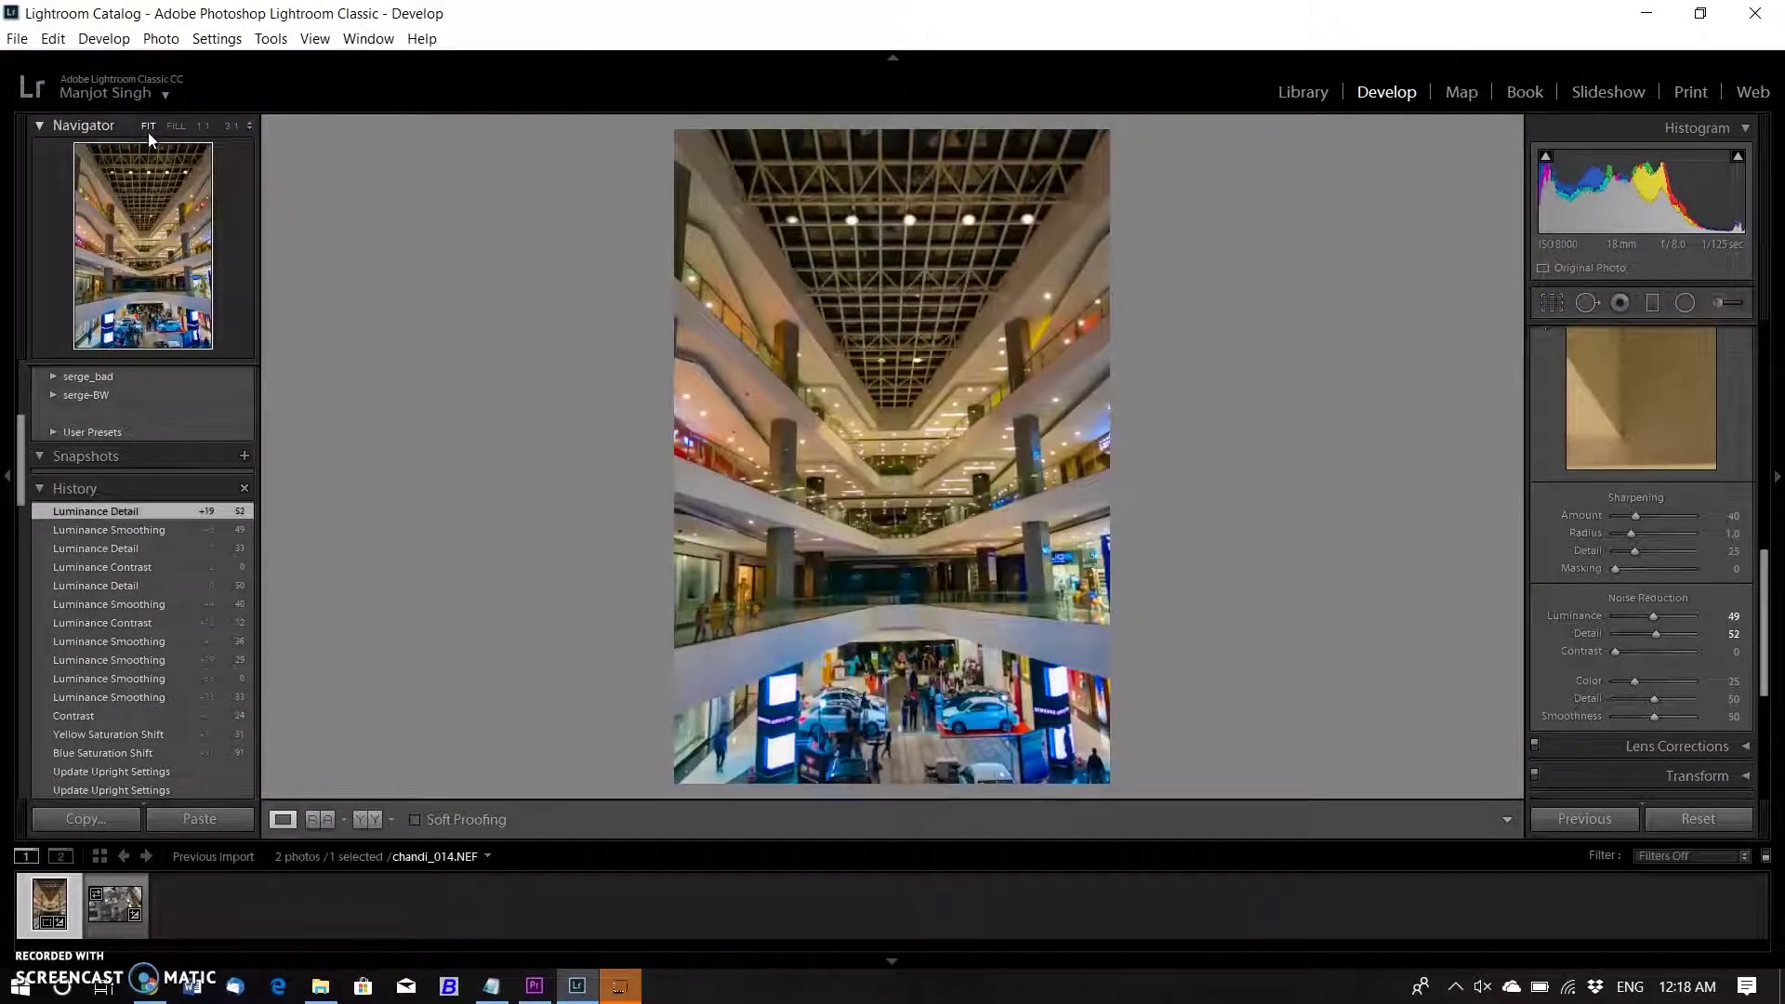